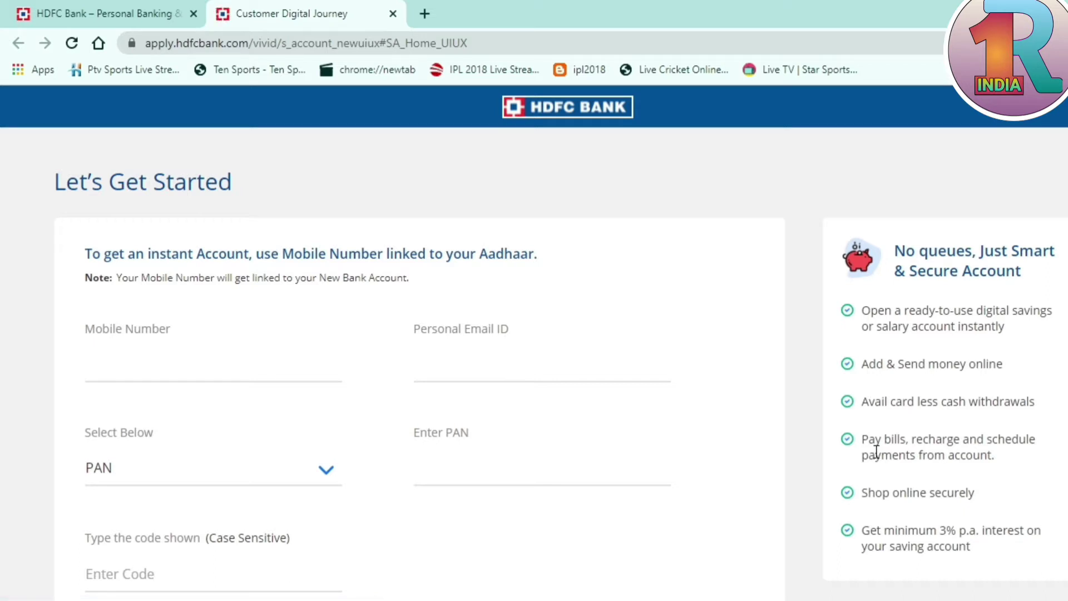
Step: Enter the mobile number, personal email ID and PAN in the contact details form
{"action": "left_click", "coordinate": [119, 369]}
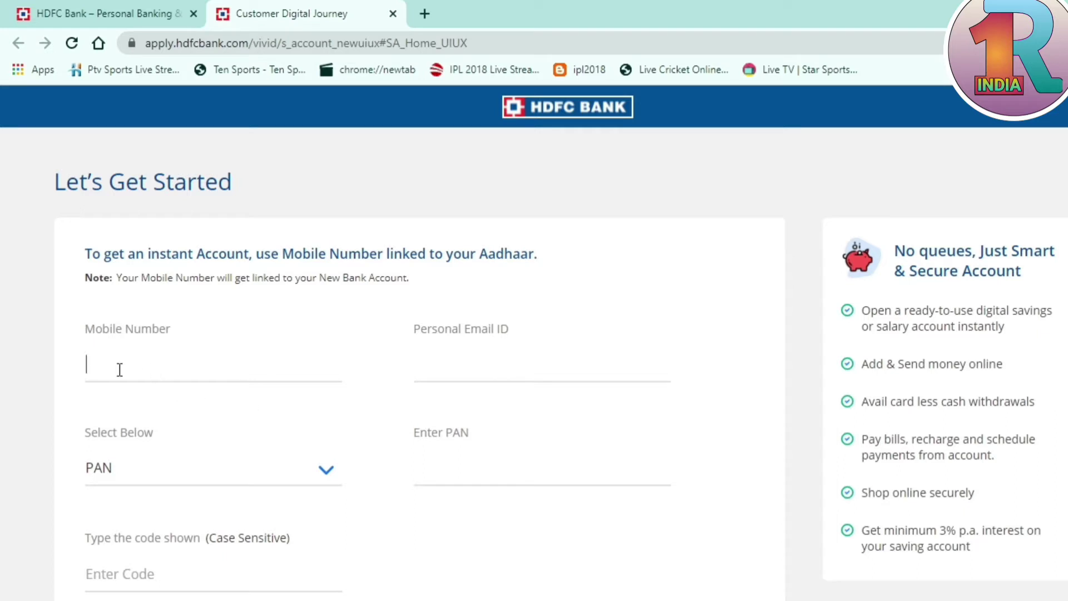
{"action": "left_click", "coordinate": [432, 380]}
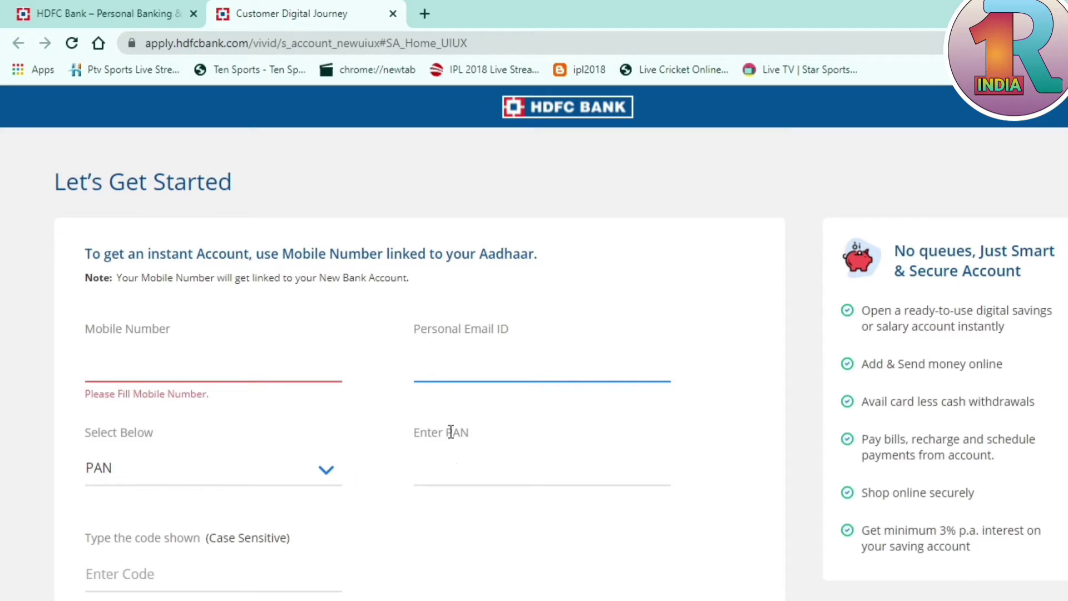
{"action": "left_click", "coordinate": [399, 461]}
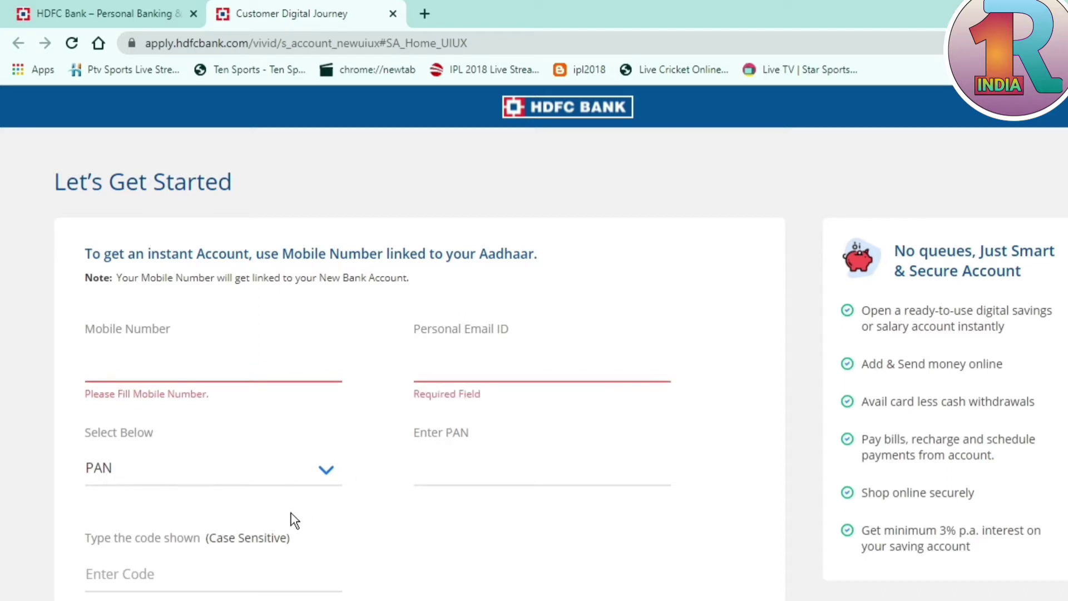
{"action": "scroll", "coordinate": [288, 510], "scroll_direction": "down", "scroll_amount": 1}
{"action": "scroll", "coordinate": [288, 510], "scroll_direction": "down", "scroll_amount": 2}
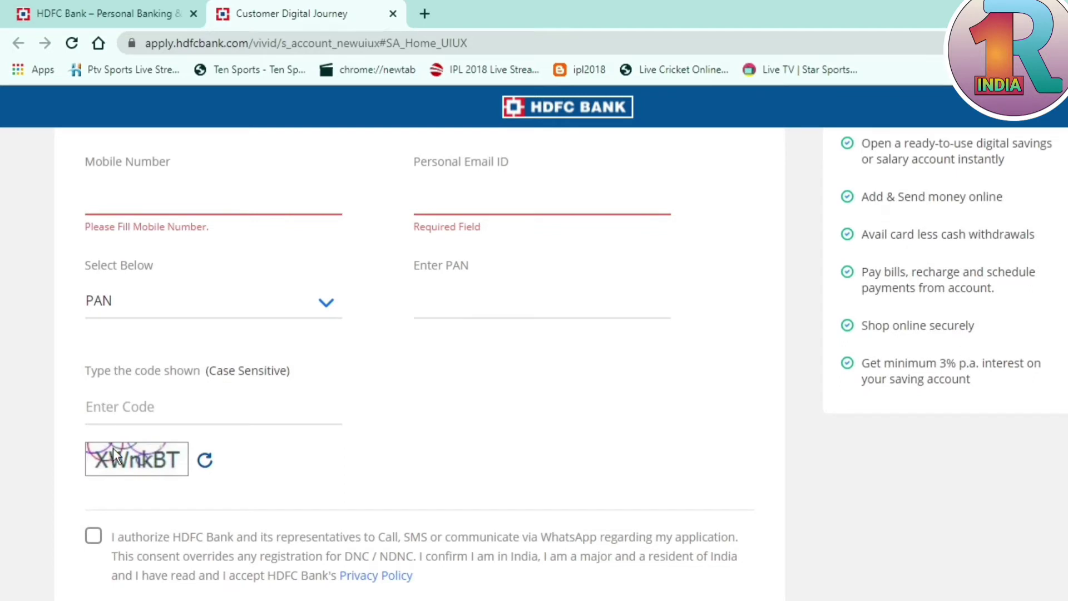
Step: Fill in the captcha code and tick the communication and privacy consent checkbox
{"action": "left_click", "coordinate": [100, 406]}
{"action": "scroll", "coordinate": [277, 434], "scroll_direction": "down", "scroll_amount": 3}
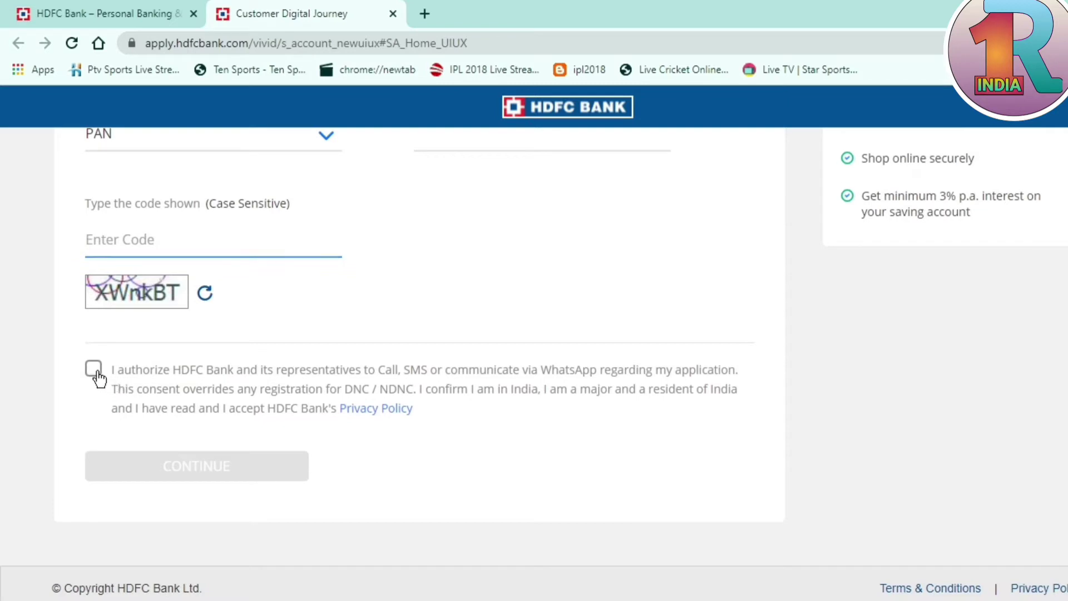
{"action": "left_click", "coordinate": [95, 371]}
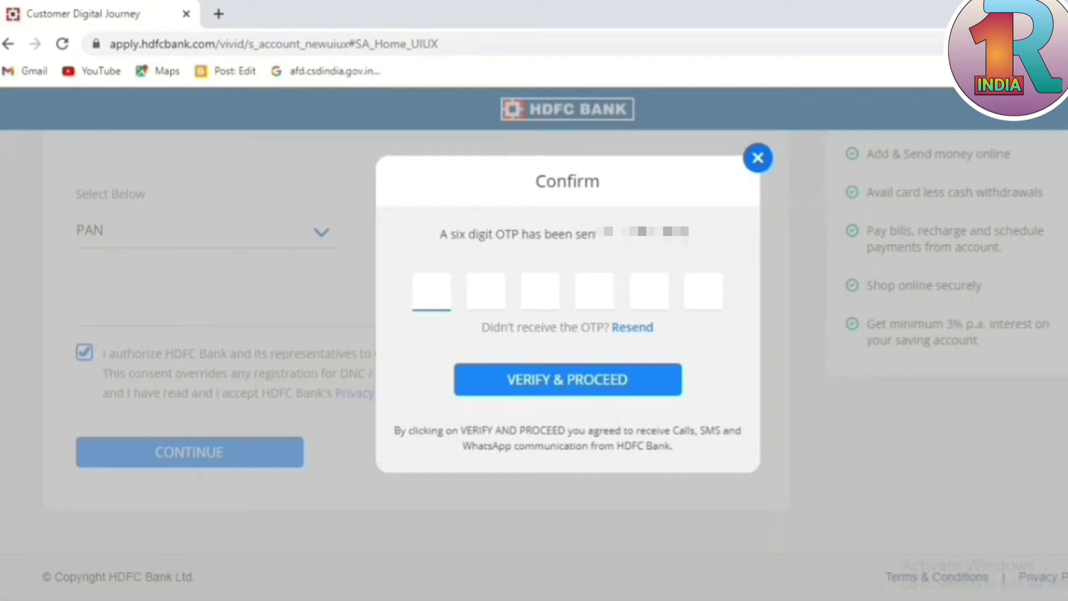
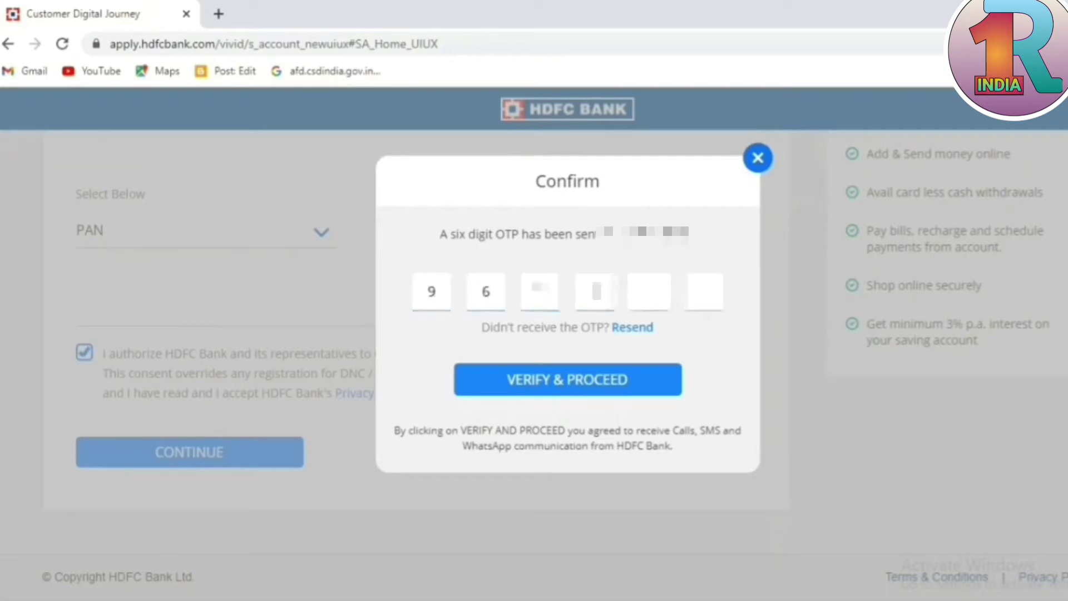
Step: Enter the six-digit OTP received and verify it to continue the application
{"action": "left_click", "coordinate": [589, 377]}
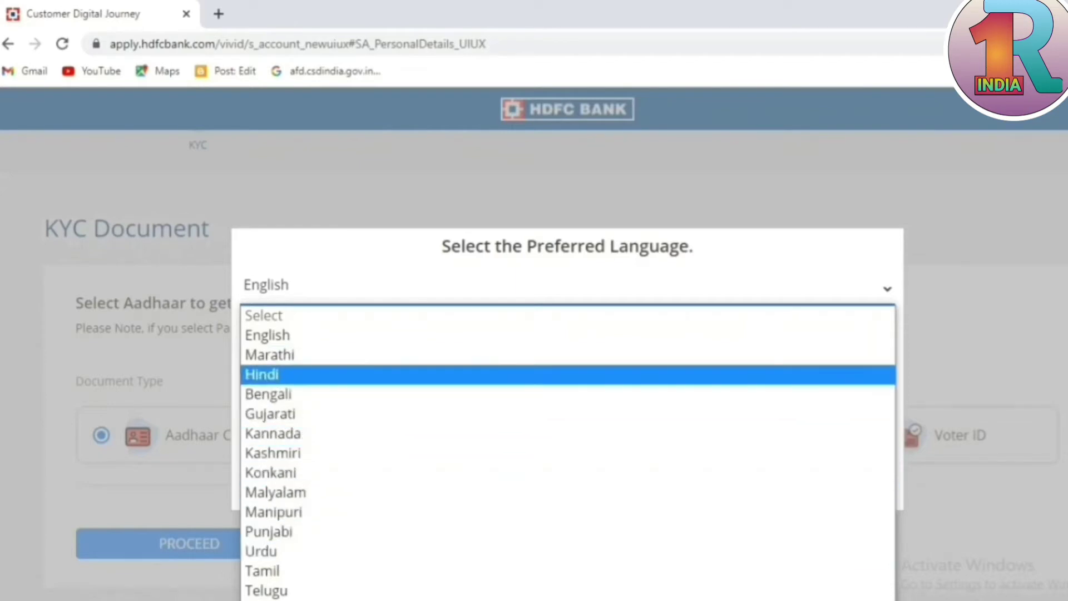
Step: Leave the consent language as is, enter the Aadhaar number as the document number, and submit
{"action": "key", "text": "Escape"}
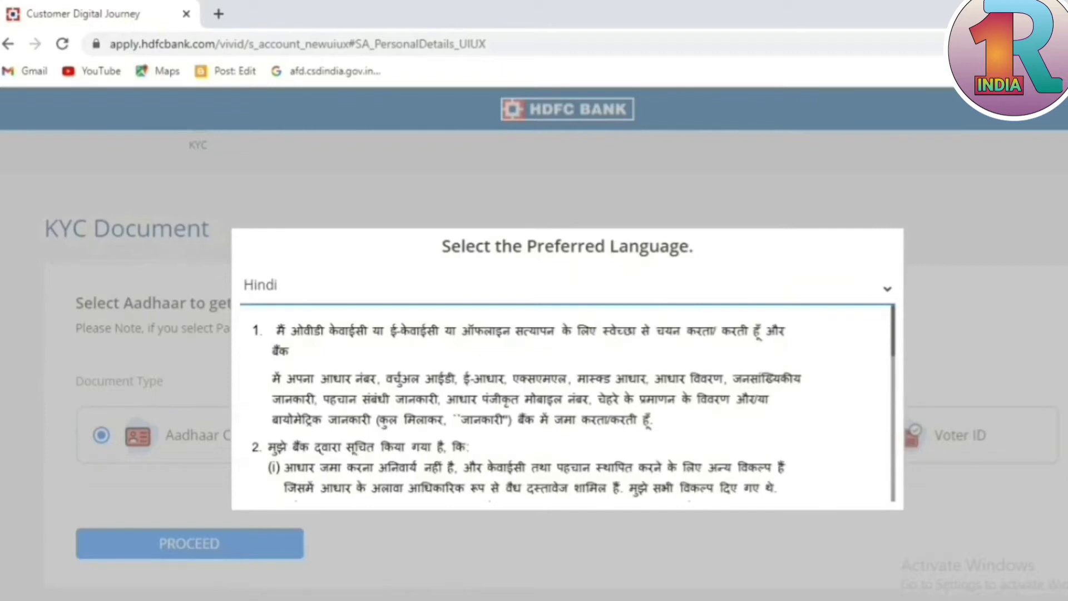
{"action": "scroll", "coordinate": [562, 400], "scroll_direction": "down", "scroll_amount": 6}
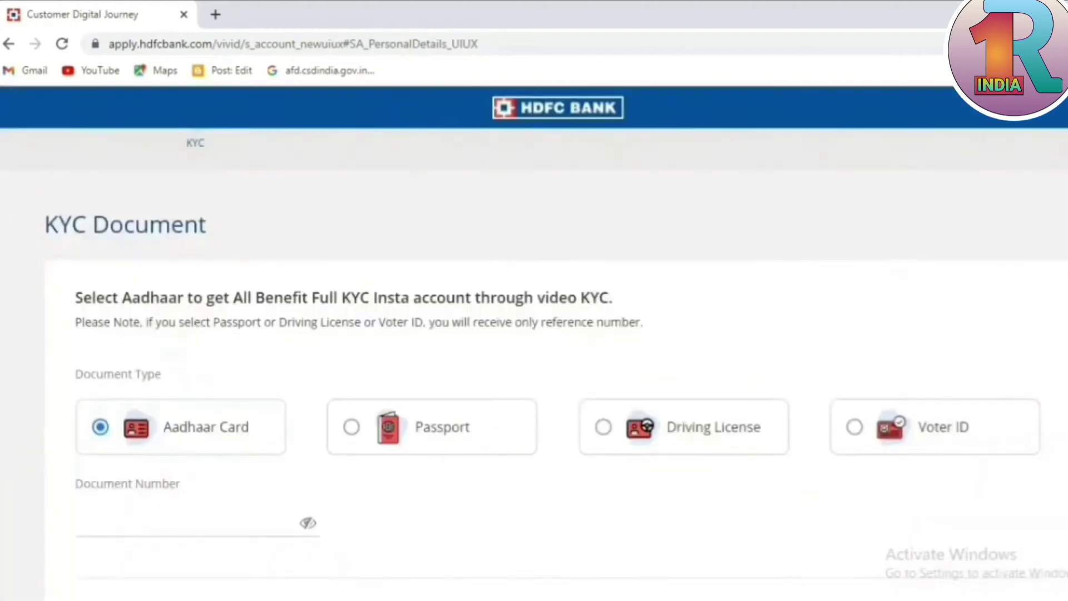
{"action": "left_click", "coordinate": [78, 519]}
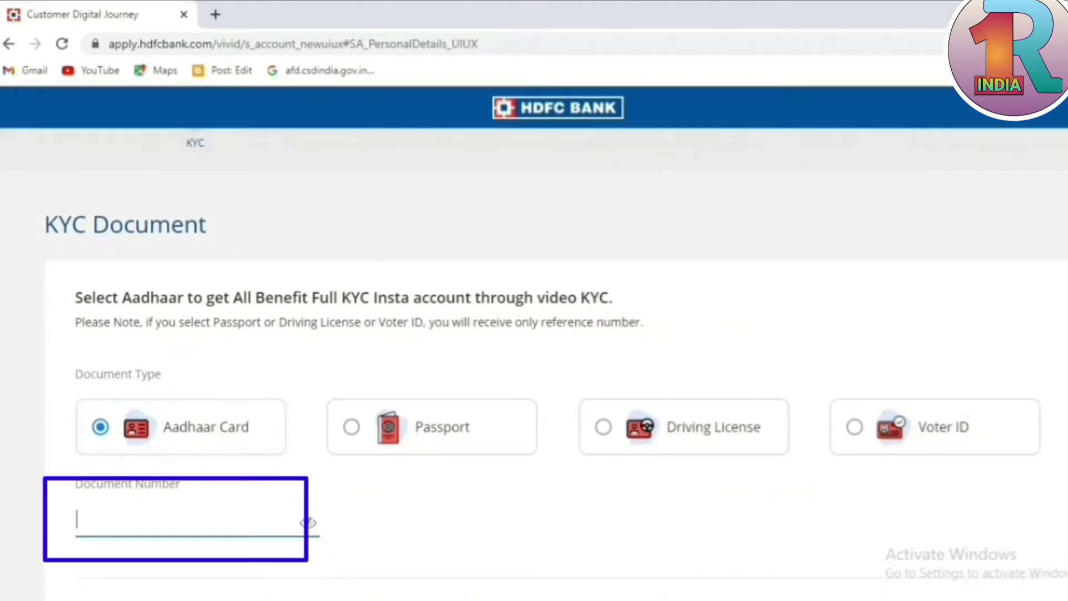
{"action": "type", "text": "••••••••••••"}
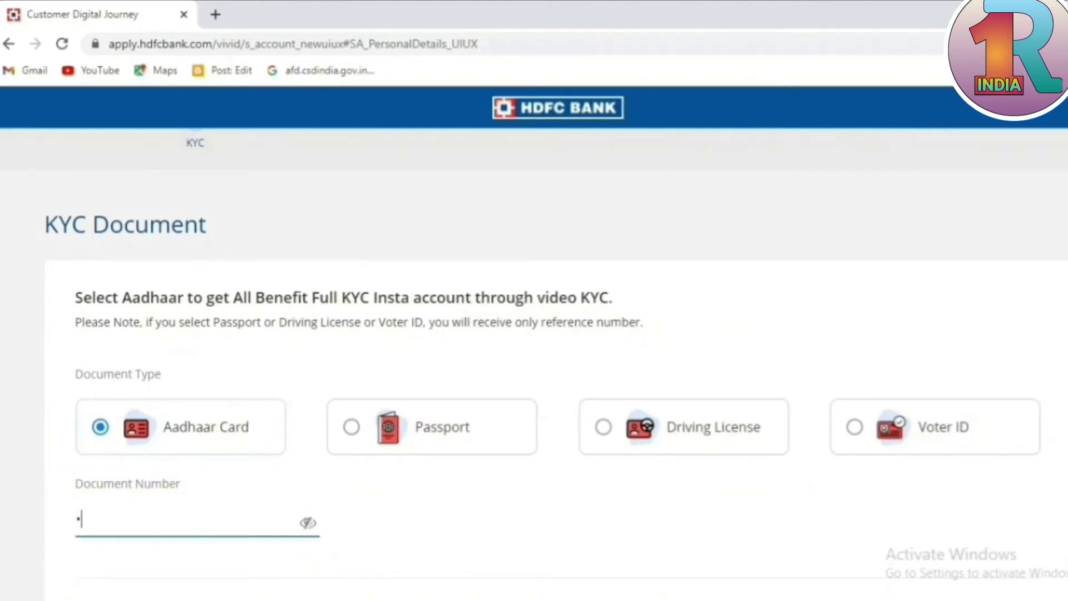
{"action": "scroll", "coordinate": [534, 362], "scroll_direction": "down", "scroll_amount": 2}
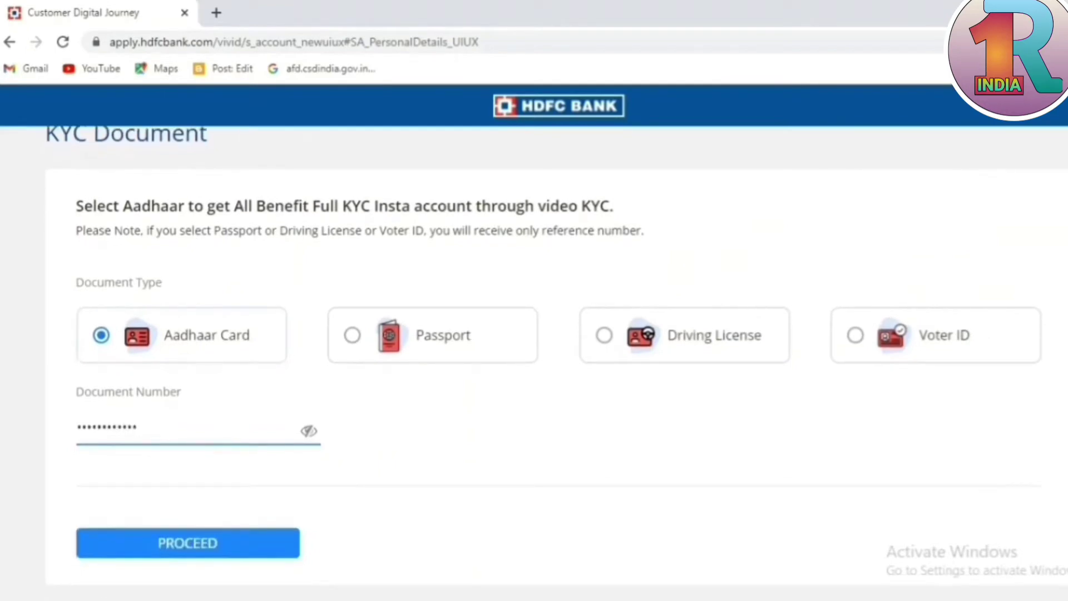
{"action": "key", "text": "Tab"}
{"action": "key", "text": "Return"}
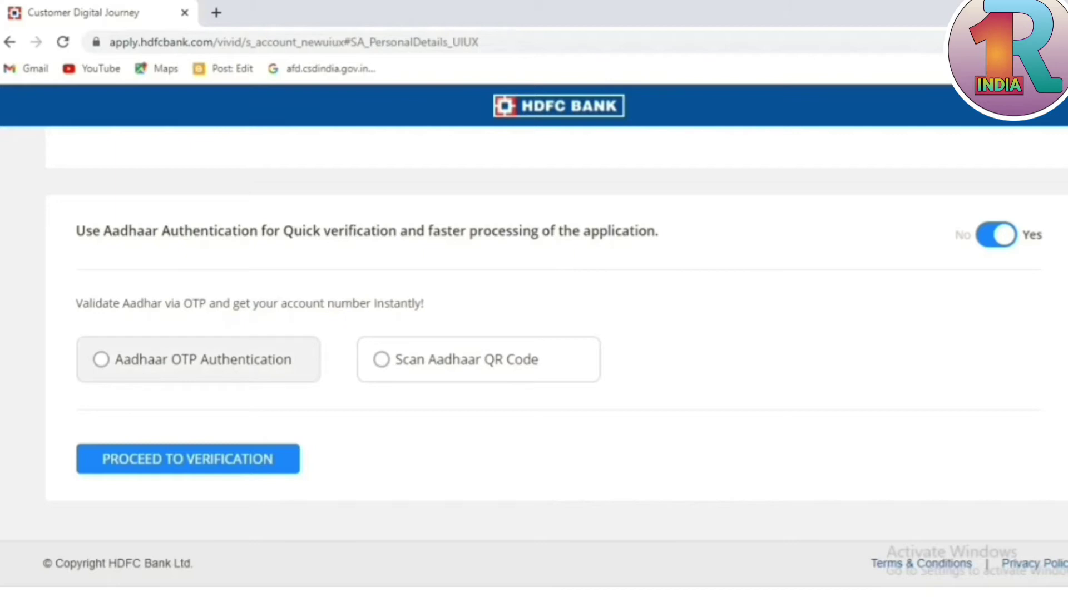
Step: Choose Aadhaar OTP Authentication, enter the Aadhaar OTP, confirm no other OTP-based account exists, and submit
{"action": "left_click", "coordinate": [101, 359]}
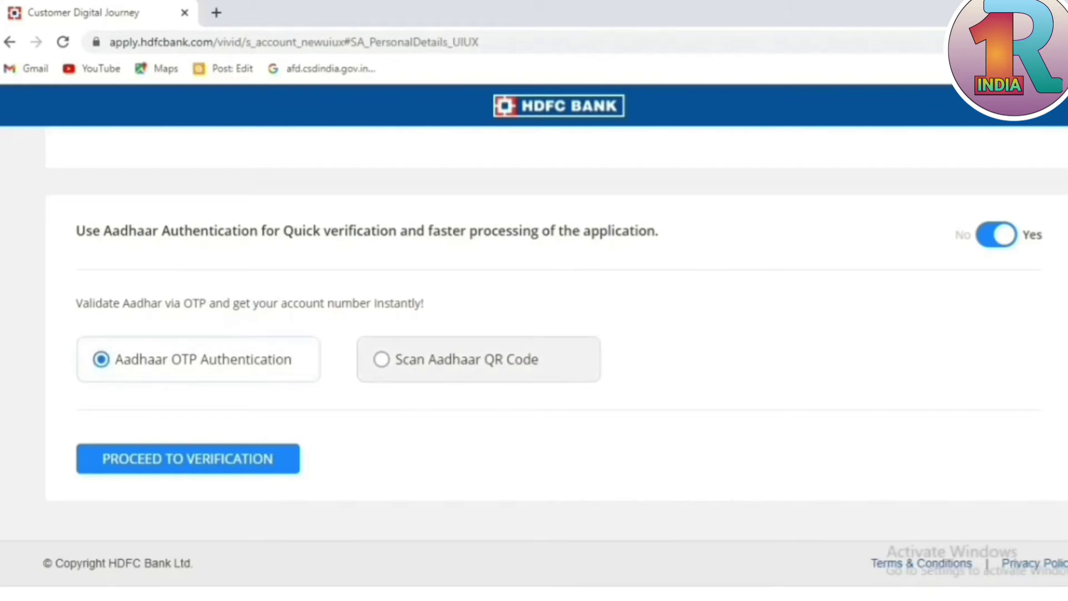
{"action": "left_click", "coordinate": [381, 358]}
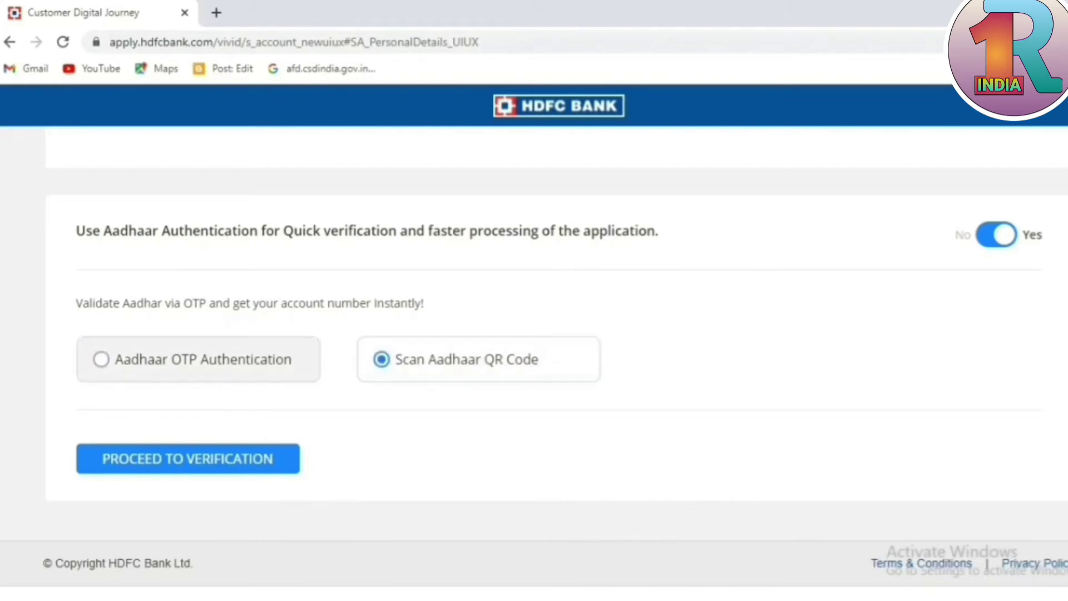
{"action": "left_click", "coordinate": [100, 359]}
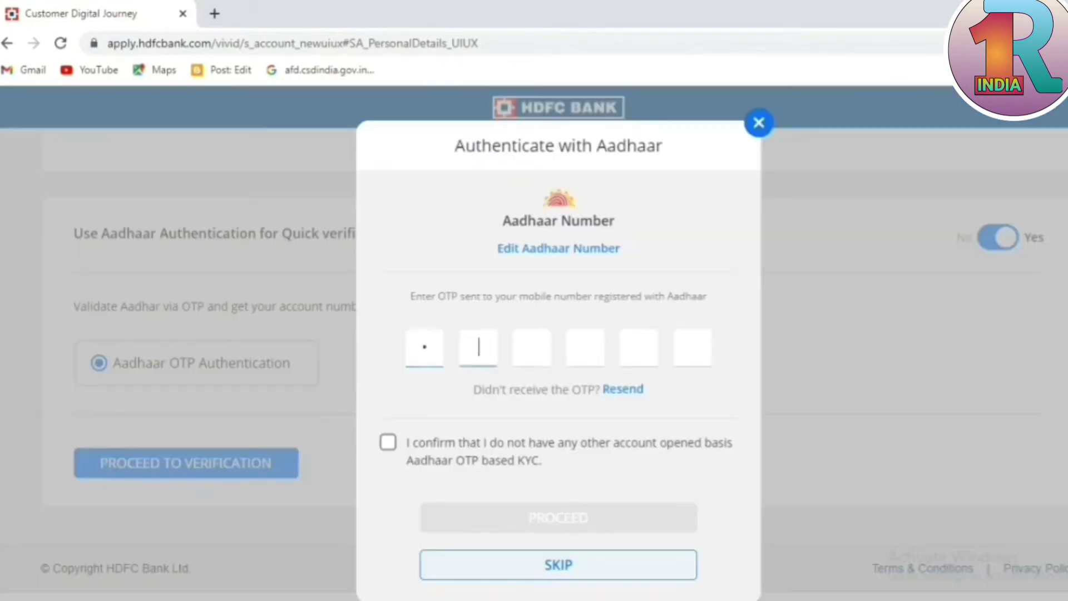
{"action": "left_click", "coordinate": [389, 443]}
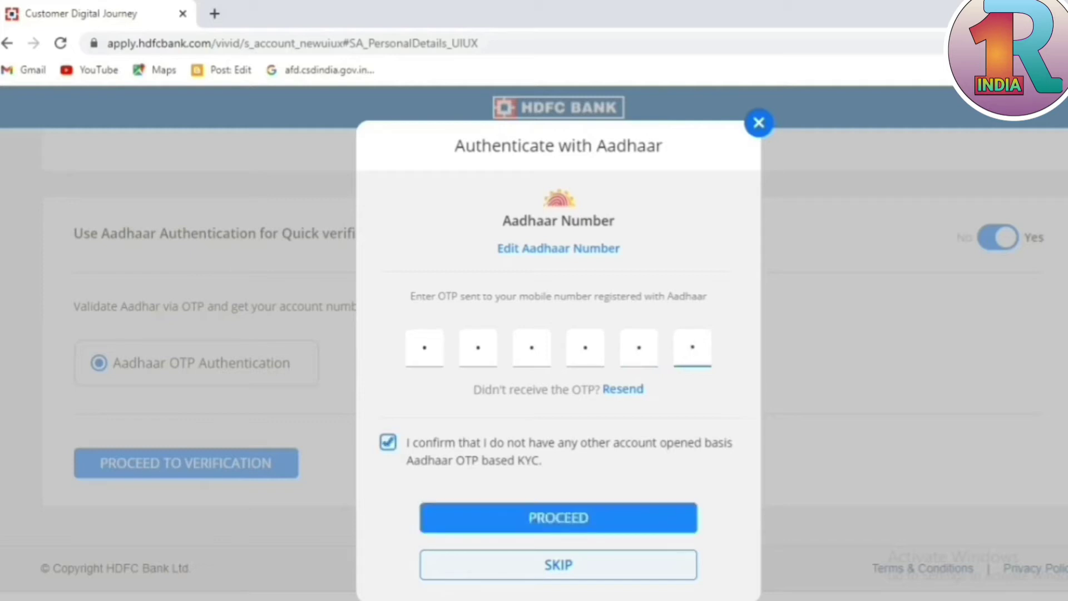
{"action": "left_click", "coordinate": [558, 518]}
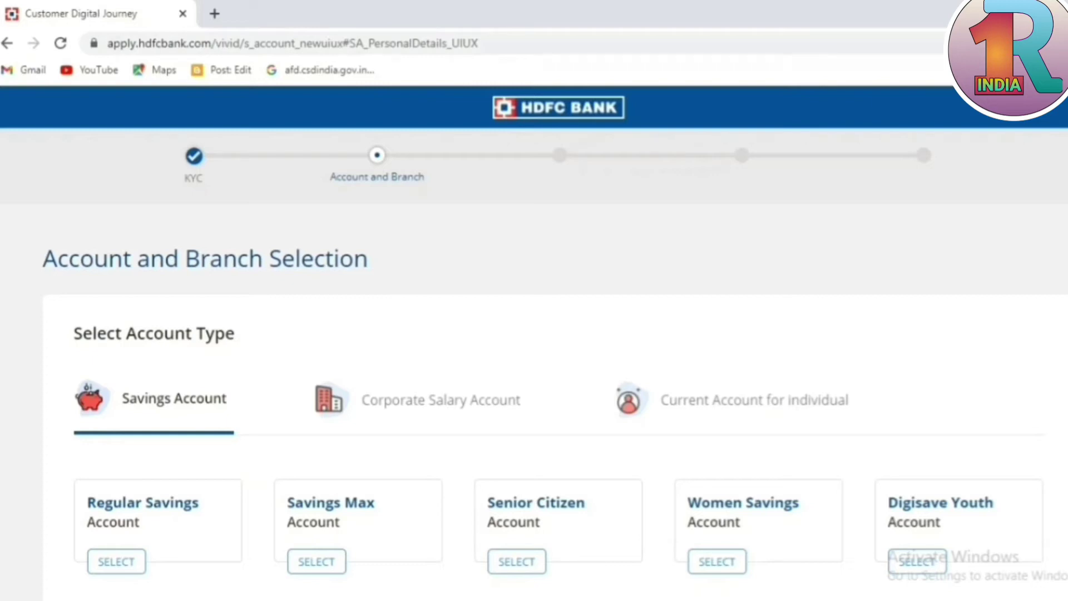
Step: Select the Regular Savings Account card and confirm the choice
{"action": "scroll", "coordinate": [554, 354], "scroll_direction": "down", "scroll_amount": 1}
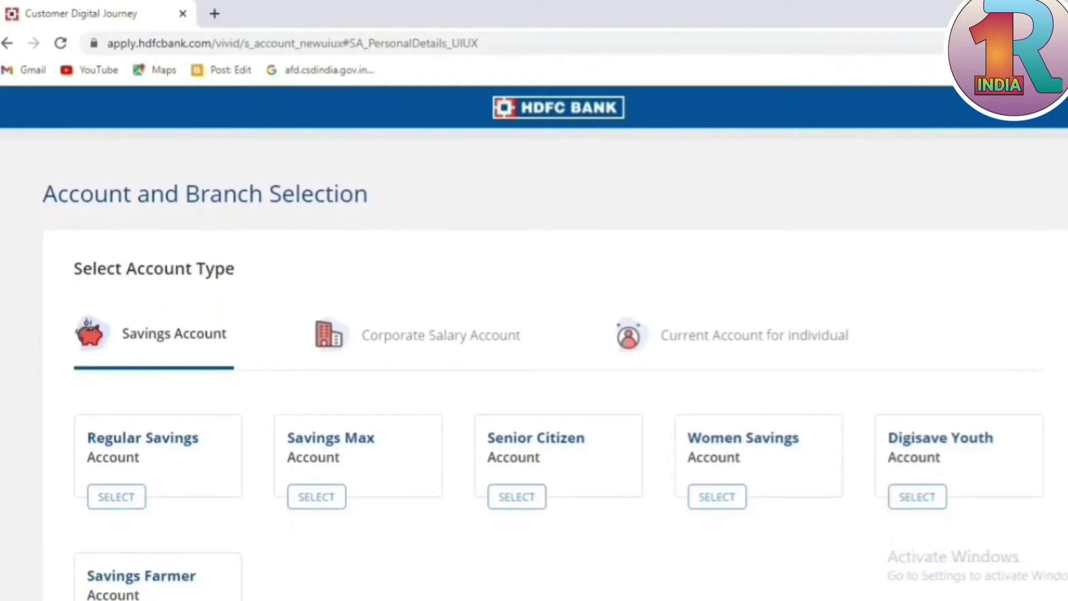
{"action": "left_click", "coordinate": [117, 496]}
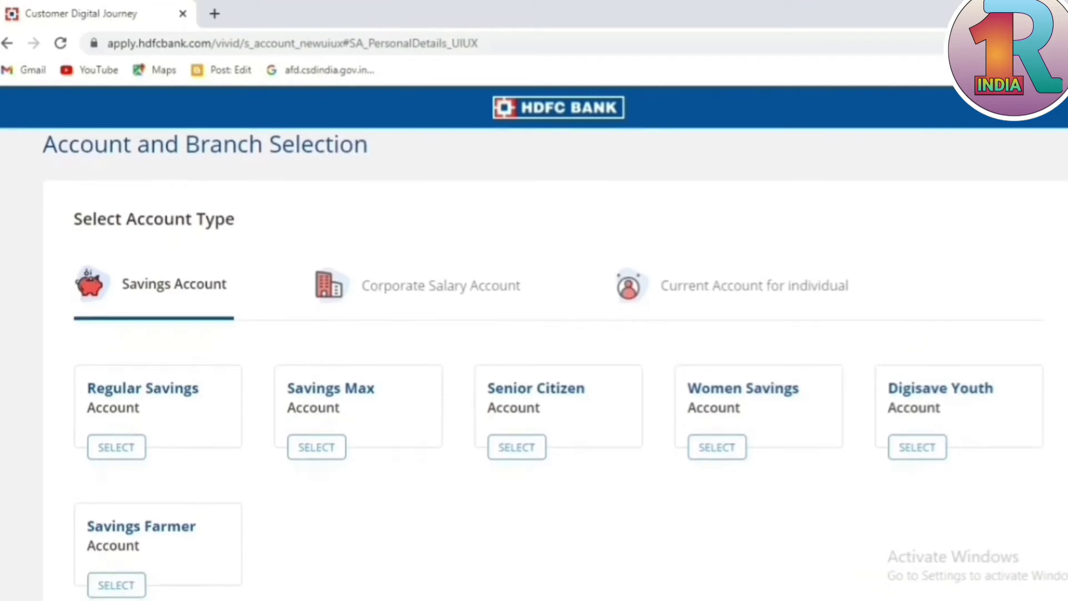
{"action": "left_click", "coordinate": [116, 447]}
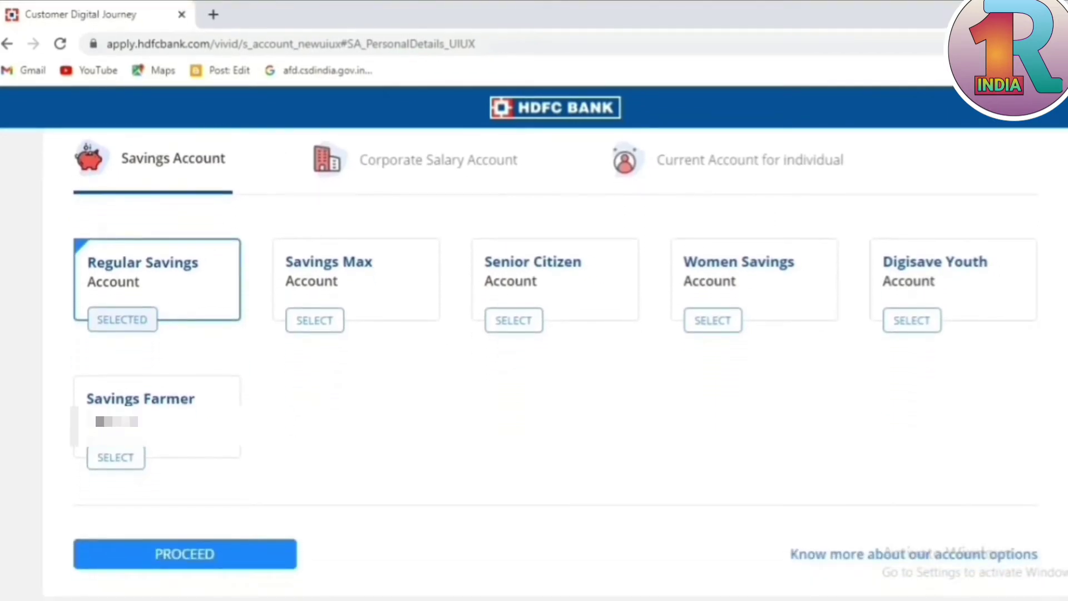
{"action": "scroll", "coordinate": [534, 362], "scroll_direction": "up", "scroll_amount": 4}
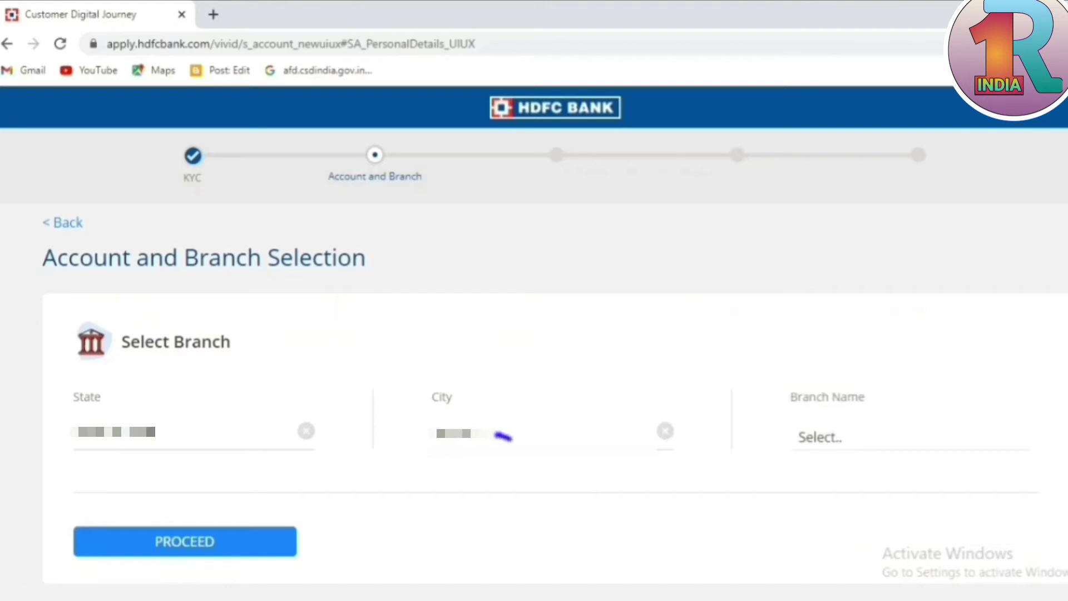
Step: Pick SHASTRADHARA from the Branch Name dropdown list
{"action": "left_click", "coordinate": [818, 437]}
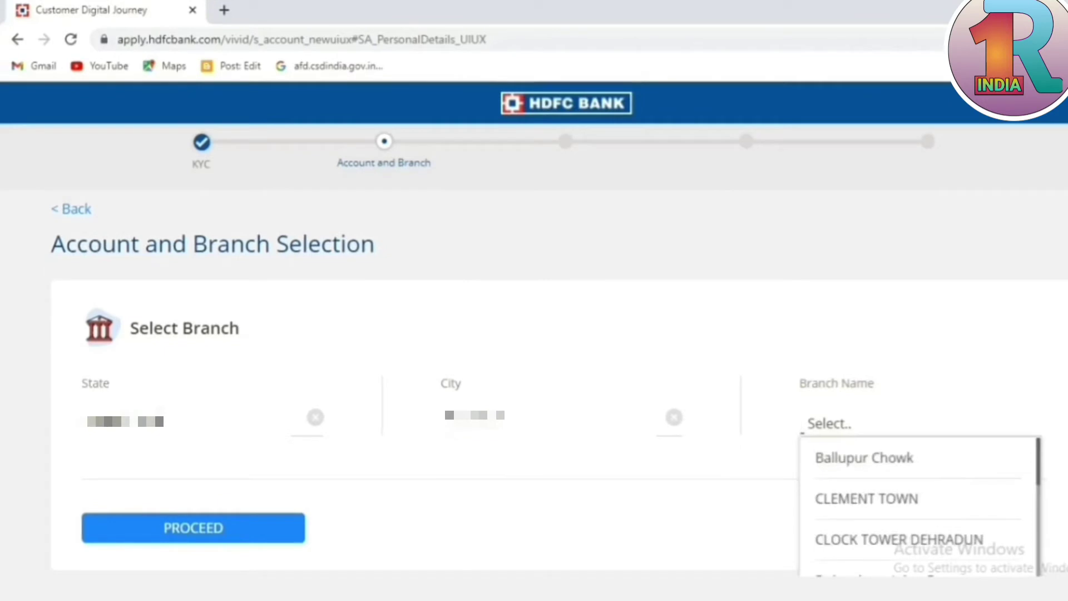
{"action": "scroll", "coordinate": [918, 506], "scroll_direction": "down", "scroll_amount": 3}
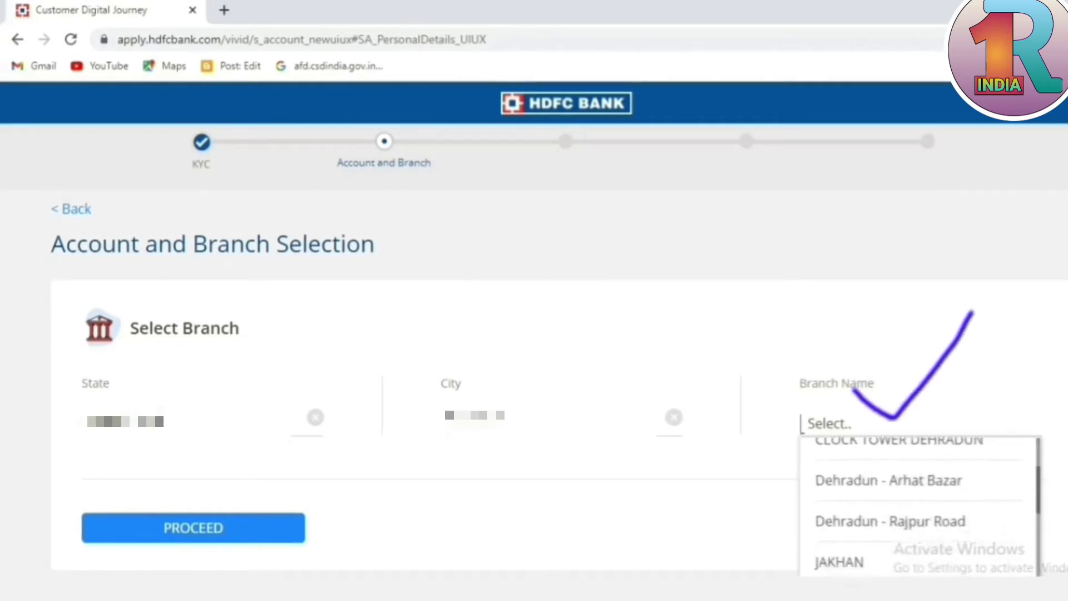
{"action": "scroll", "coordinate": [918, 506], "scroll_direction": "down", "scroll_amount": 3}
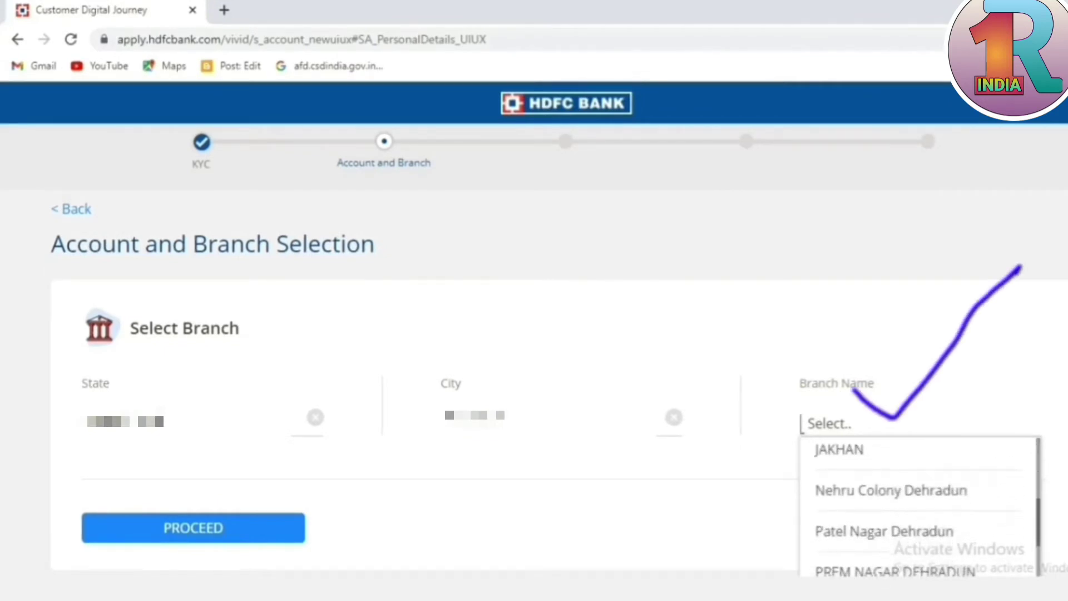
{"action": "scroll", "coordinate": [918, 506], "scroll_direction": "down", "scroll_amount": 3}
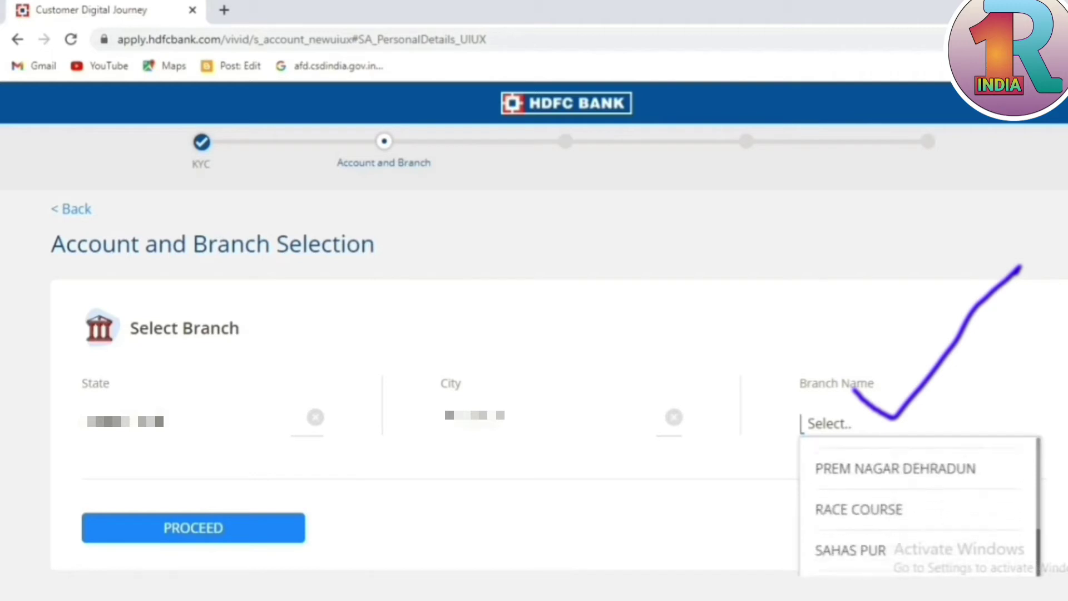
{"action": "scroll", "coordinate": [918, 506], "scroll_direction": "down", "scroll_amount": 3}
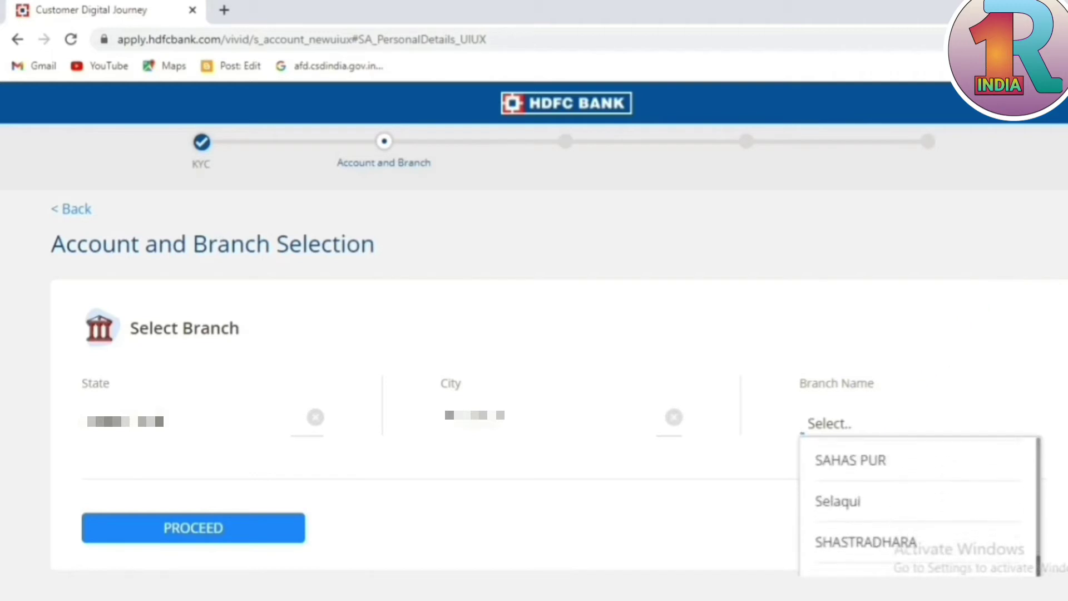
{"action": "left_click", "coordinate": [865, 542]}
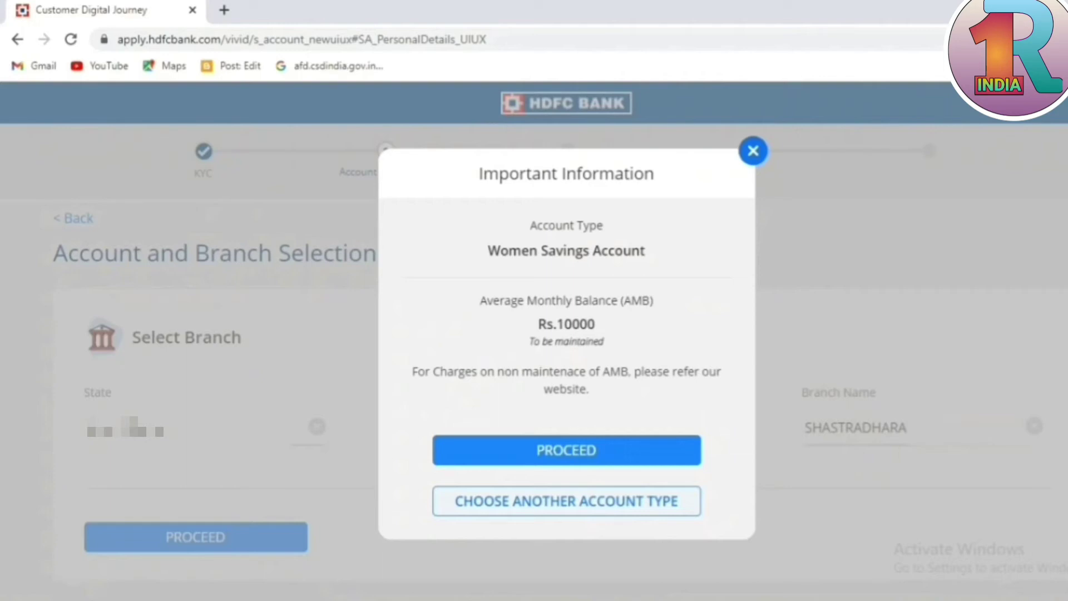
Step: Accept the Women Savings Account notice (Rs.10000 average monthly balance) and continue
{"action": "key", "text": "Return"}
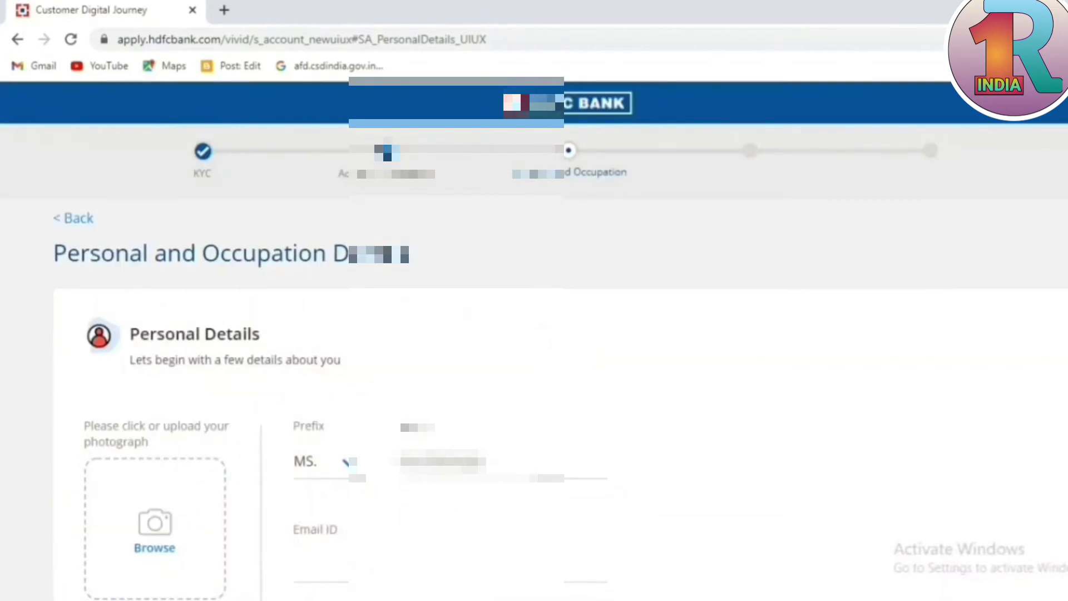
Step: Scroll through the Personal Details form showing prefix MS., Email ID, Date of Birth and Marital Status
{"action": "scroll", "coordinate": [556, 361], "scroll_direction": "down", "scroll_amount": 2}
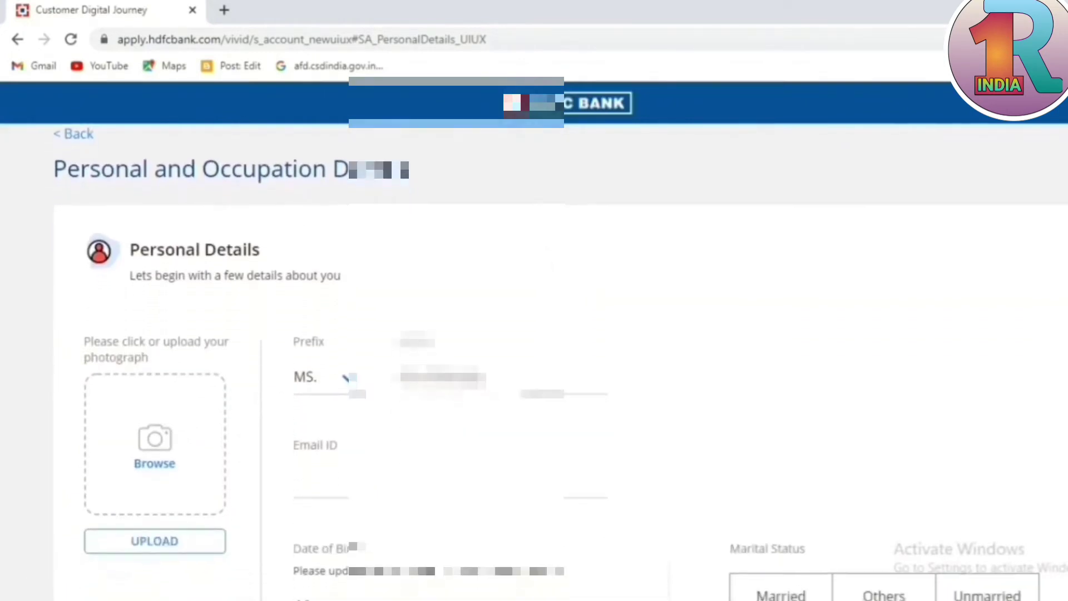
{"action": "scroll", "coordinate": [561, 362], "scroll_direction": "down", "scroll_amount": 1}
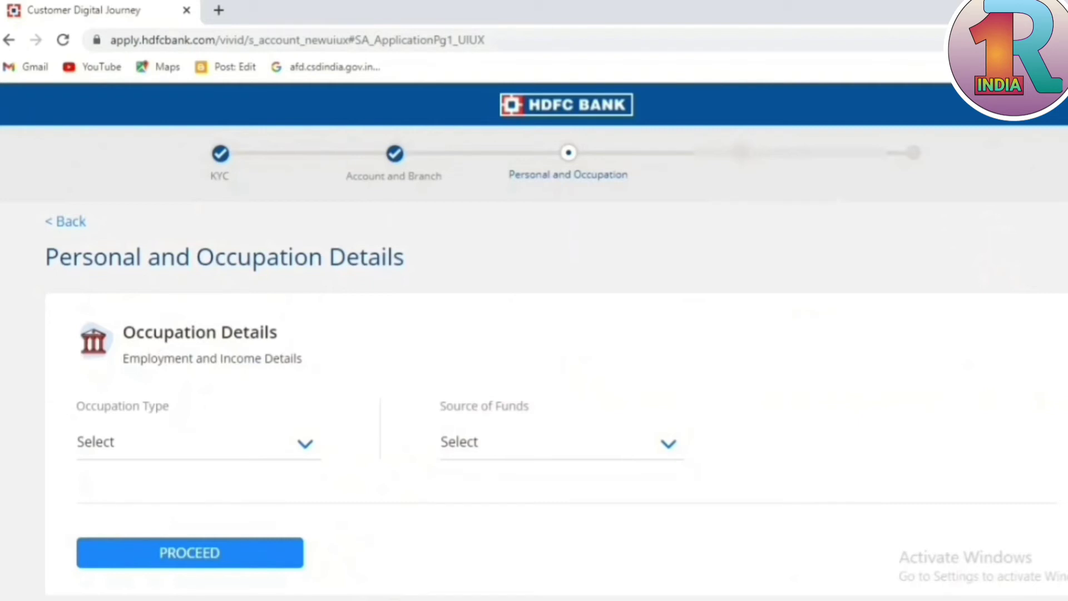
Step: Set occupation type to Housewife and source of funds to Others
{"action": "left_click", "coordinate": [198, 443]}
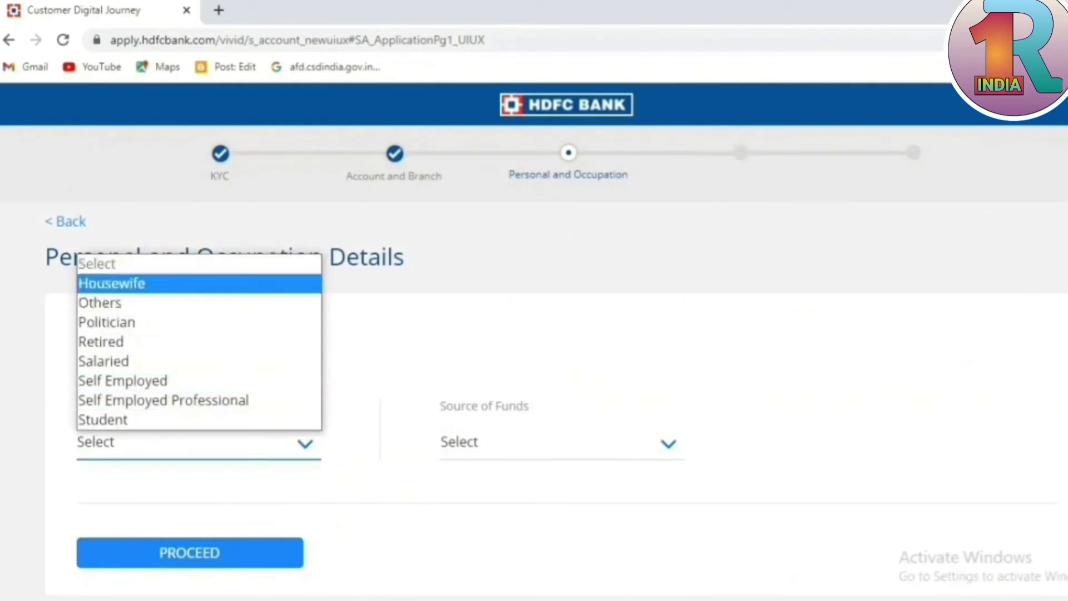
{"action": "key", "text": "Escape"}
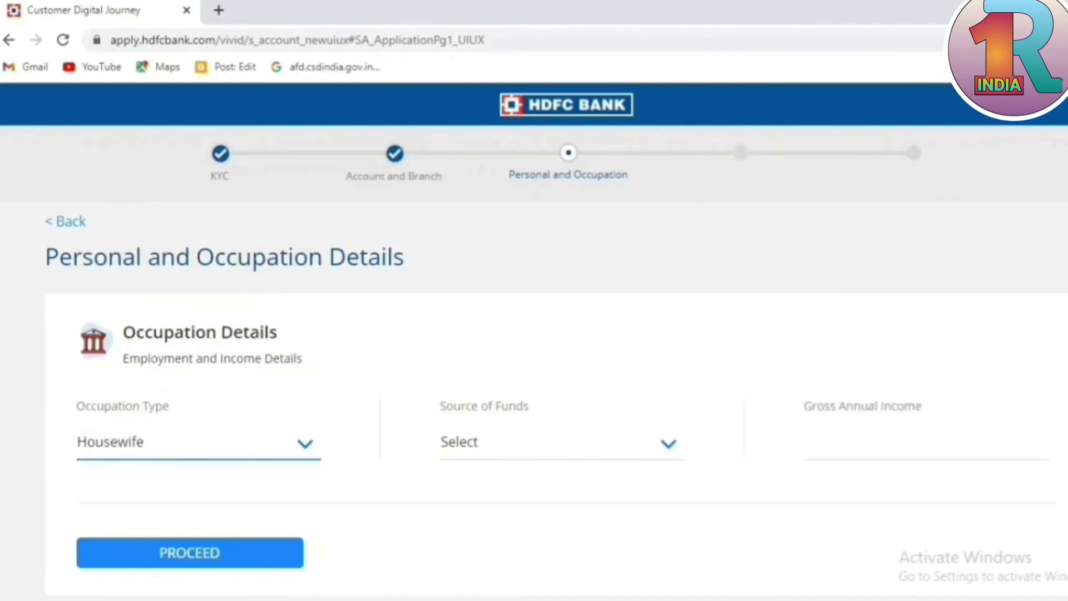
{"action": "left_click", "coordinate": [557, 442]}
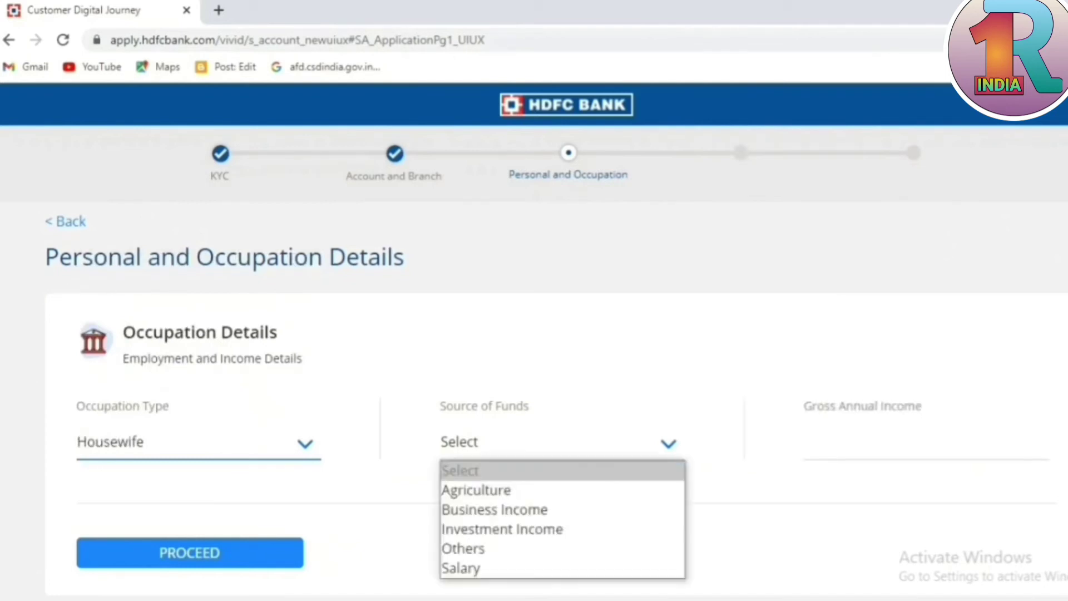
{"action": "key", "text": "Down"}
{"action": "key", "text": "Down"}
{"action": "key", "text": "Down"}
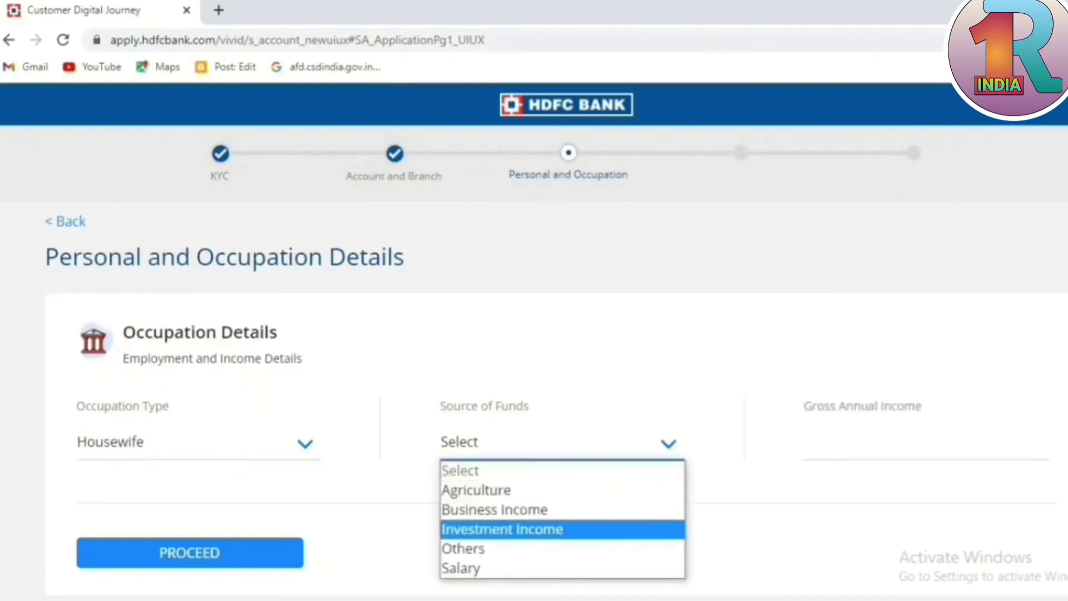
{"action": "key", "text": "Down"}
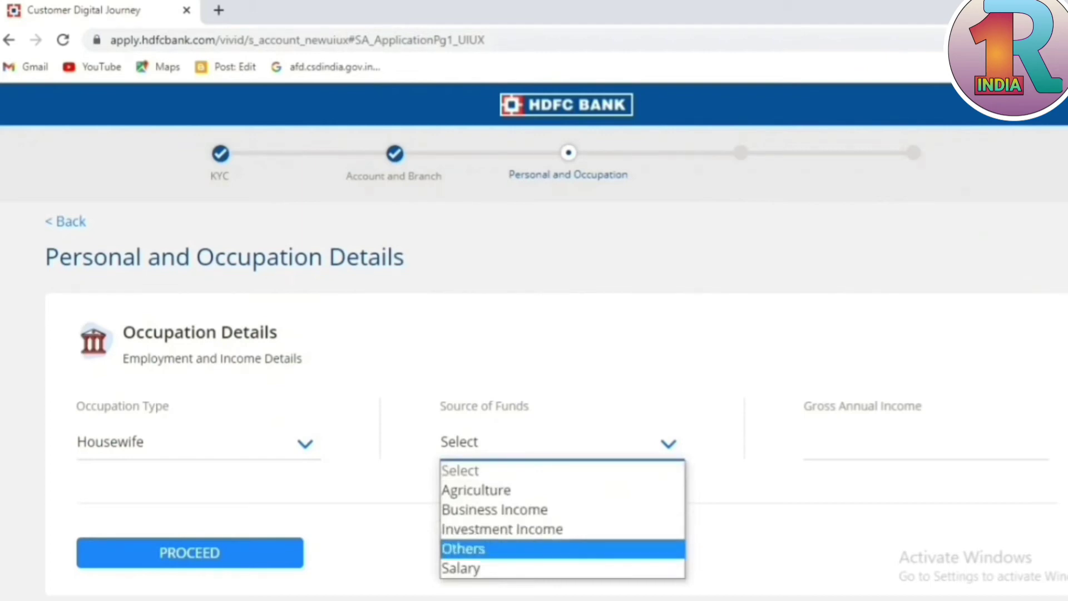
{"action": "key", "text": "Down"}
{"action": "key", "text": "Up"}
{"action": "key", "text": "Return"}
Step: Enter gross annual income 1,50,000 and describe the other funds source as husband sallary
{"action": "key", "text": "Tab"}
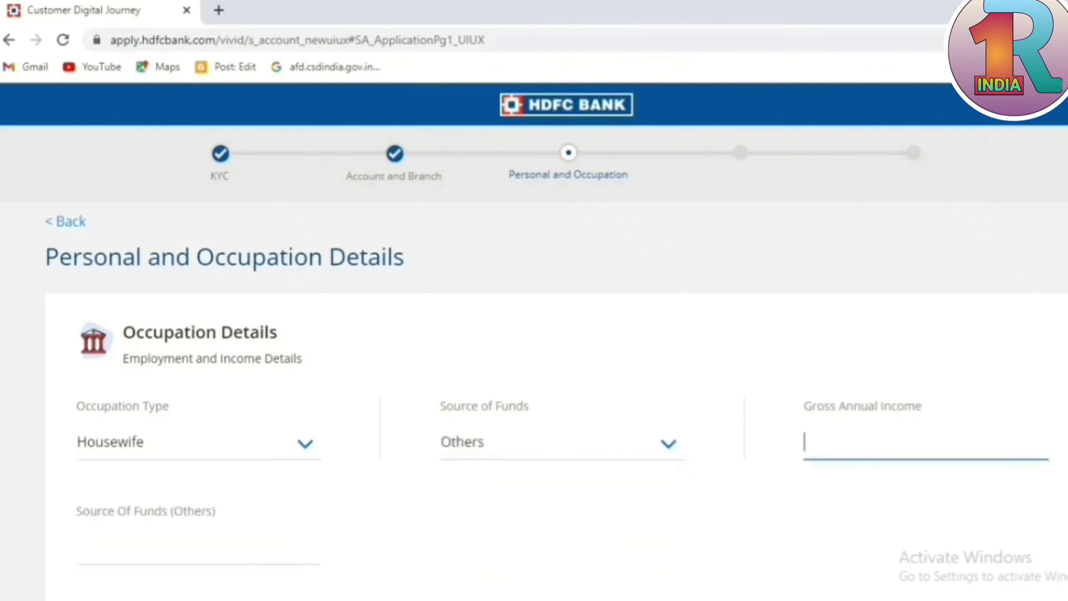
{"action": "type", "text": "15,00,000"}
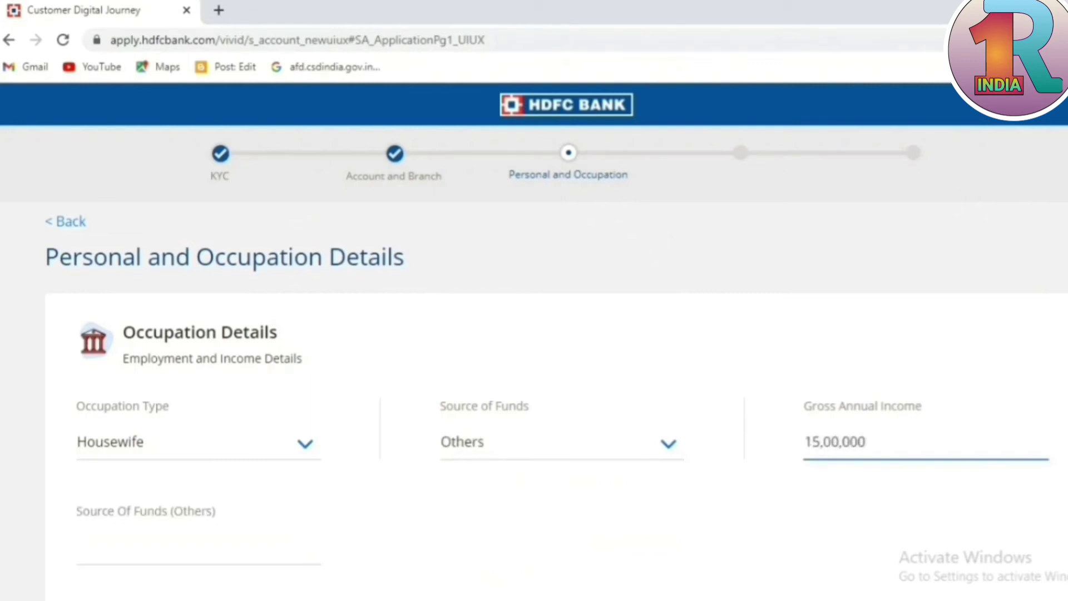
{"action": "left_click", "coordinate": [830, 442]}
{"action": "key", "text": "BackSpace"}
{"action": "left_click", "coordinate": [167, 548]}
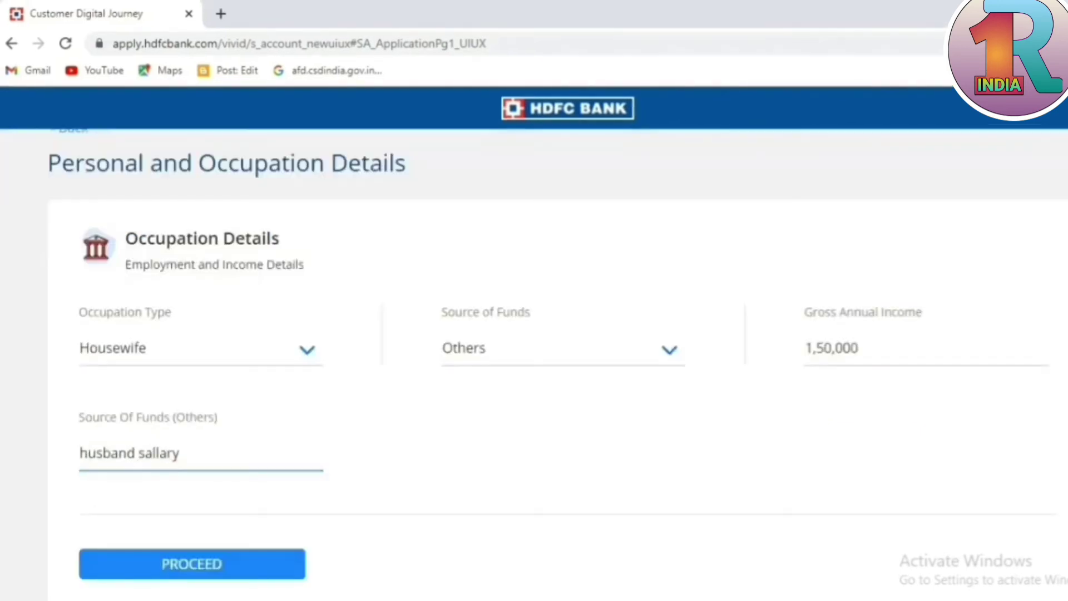
{"action": "scroll", "coordinate": [534, 334], "scroll_direction": "up", "scroll_amount": 2}
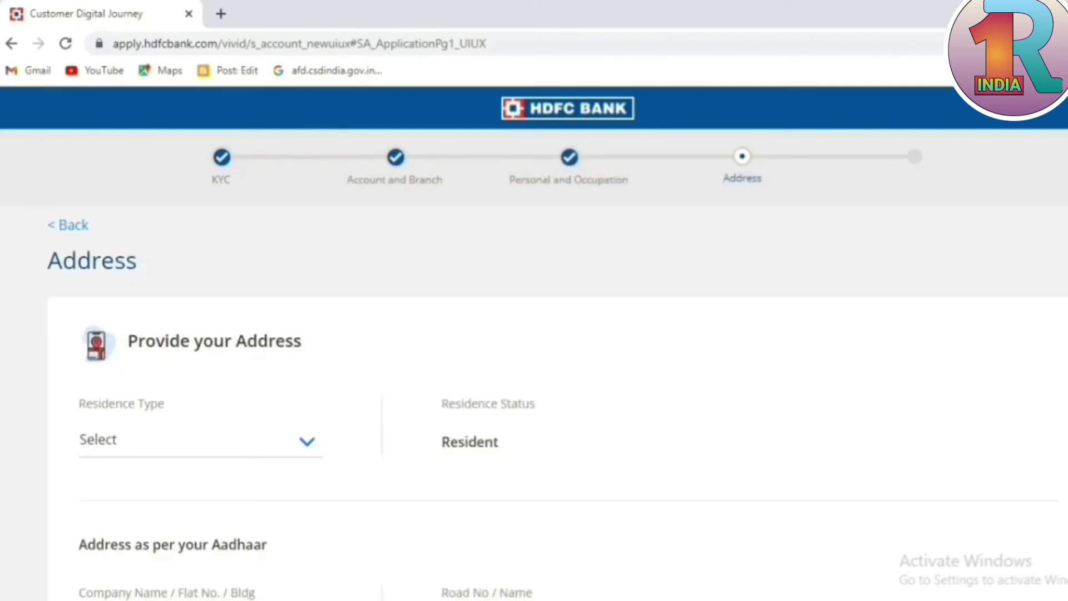
Step: Set residence type to Owned and use the Aadhaar address as permanent and mailing address
{"action": "left_click", "coordinate": [200, 441]}
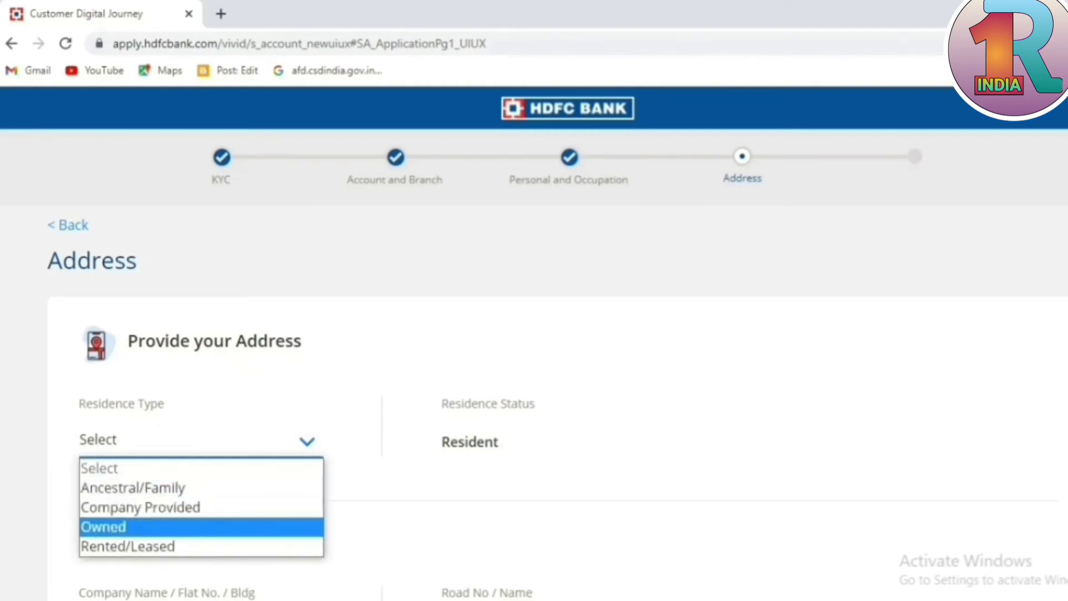
{"action": "key", "text": "Escape"}
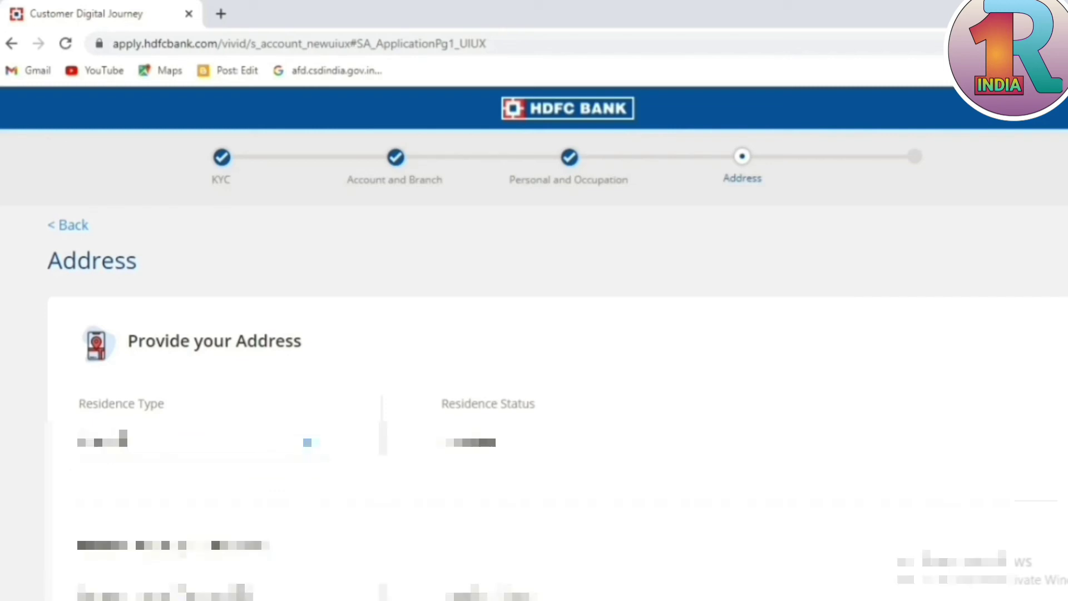
{"action": "scroll", "coordinate": [557, 390], "scroll_direction": "down", "scroll_amount": 3}
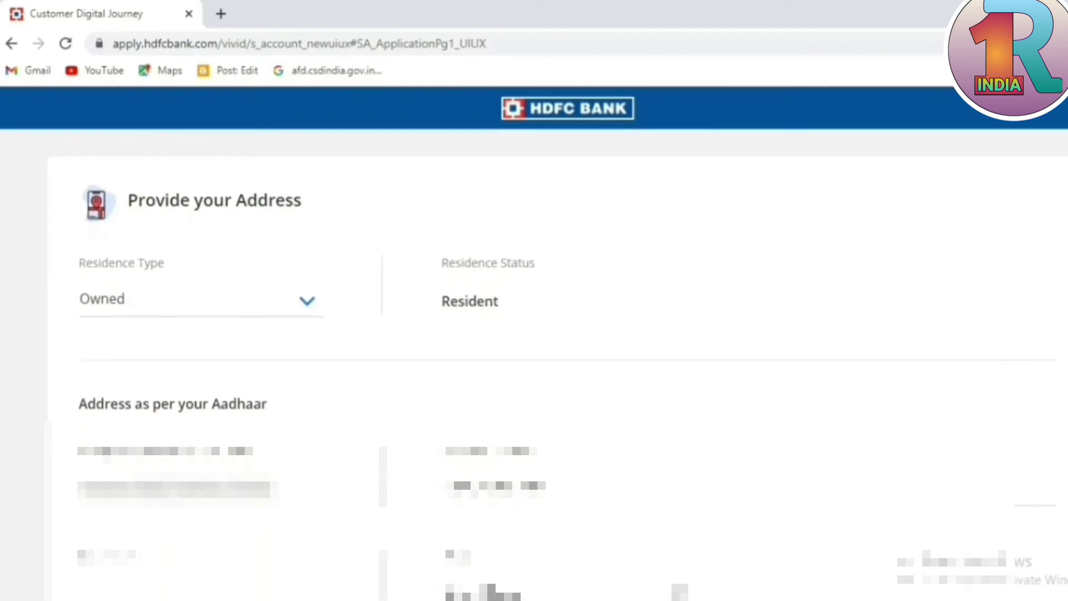
{"action": "scroll", "coordinate": [534, 361], "scroll_direction": "down", "scroll_amount": 3}
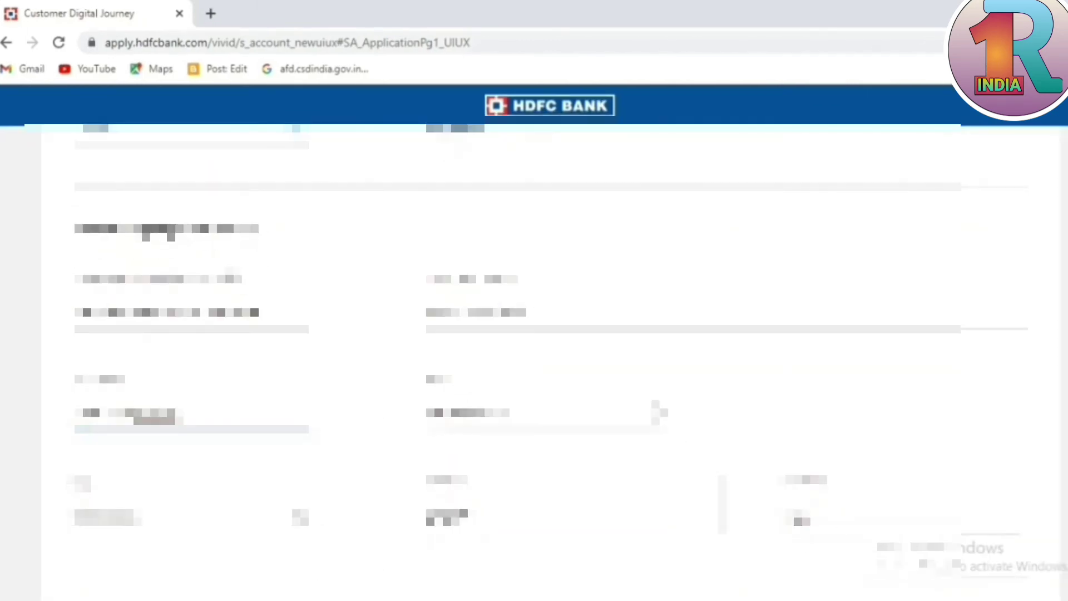
{"action": "scroll", "coordinate": [534, 362], "scroll_direction": "down", "scroll_amount": 5}
{"action": "scroll", "coordinate": [534, 361], "scroll_direction": "down", "scroll_amount": 2}
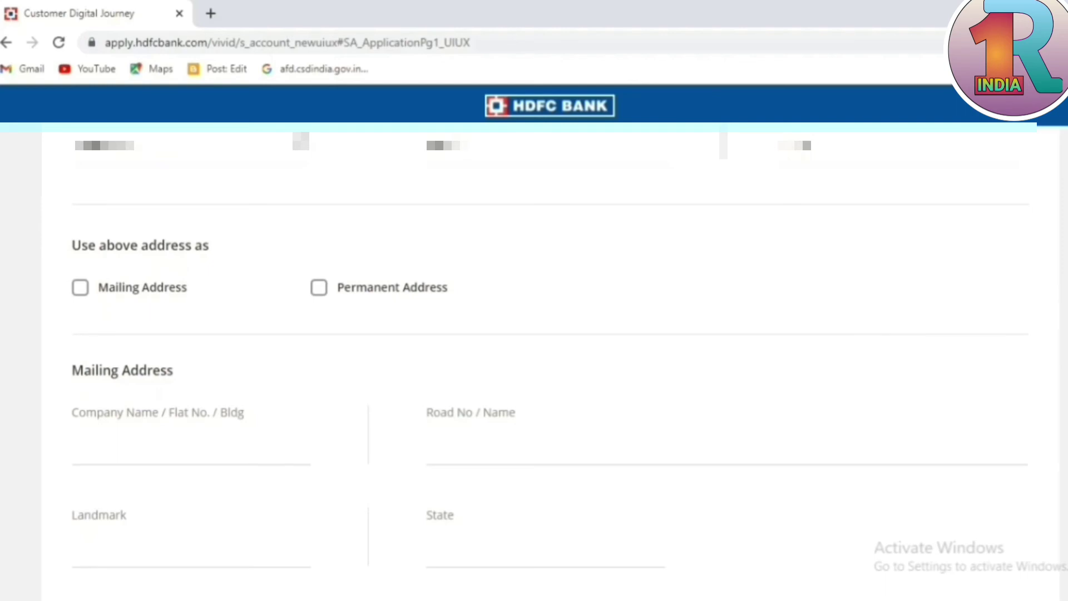
{"action": "left_click", "coordinate": [318, 287]}
{"action": "left_click", "coordinate": [81, 287]}
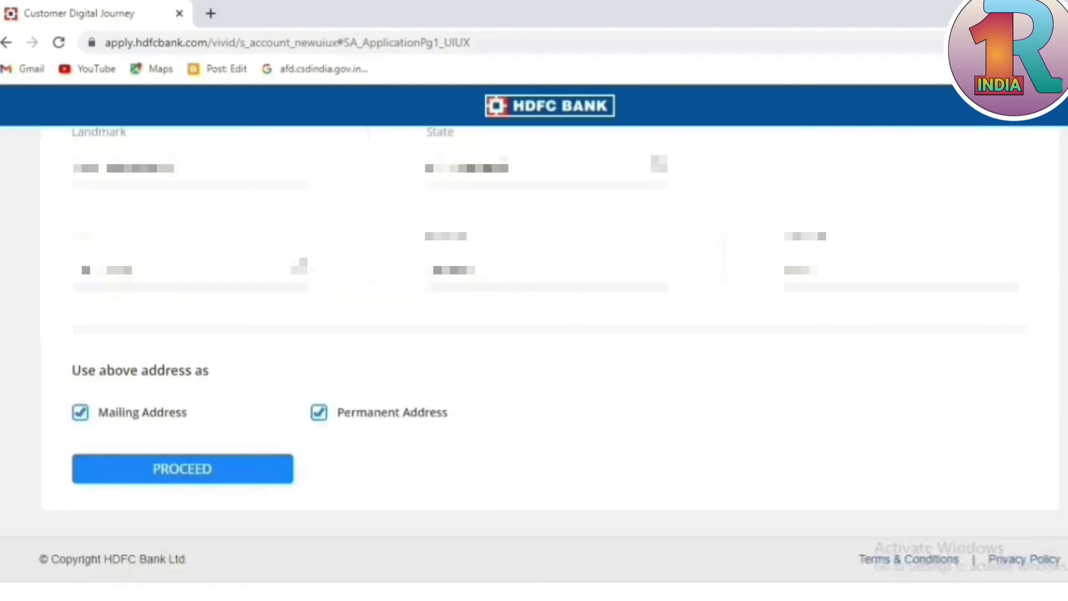
{"action": "scroll", "coordinate": [535, 361], "scroll_direction": "up", "scroll_amount": 3}
{"action": "scroll", "coordinate": [534, 361], "scroll_direction": "down", "scroll_amount": 3}
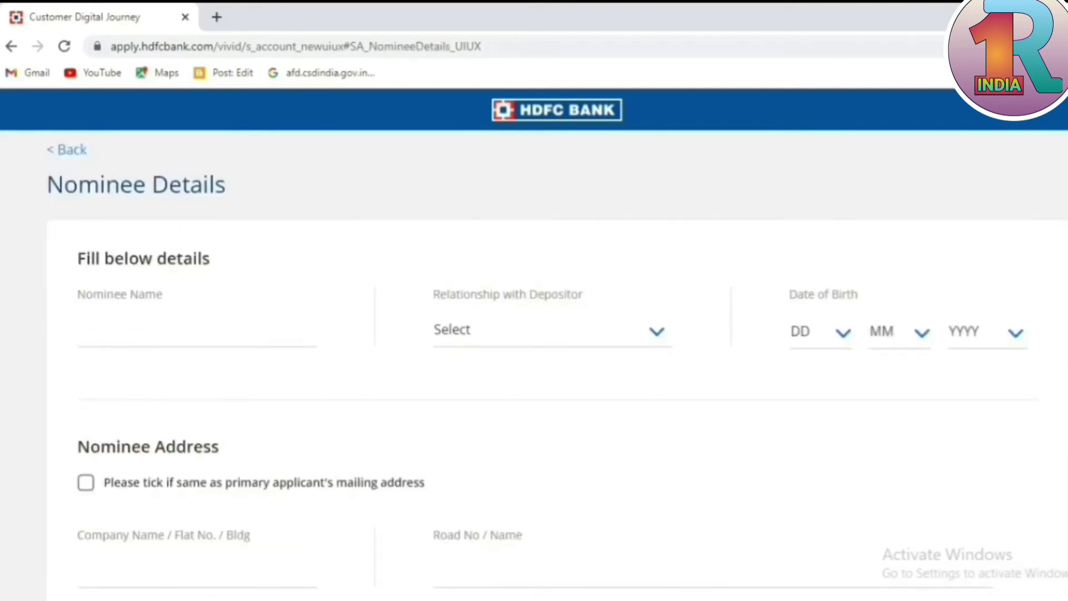
Step: Select the Nominee Name field to begin entering the nominee's name
{"action": "left_click", "coordinate": [197, 332]}
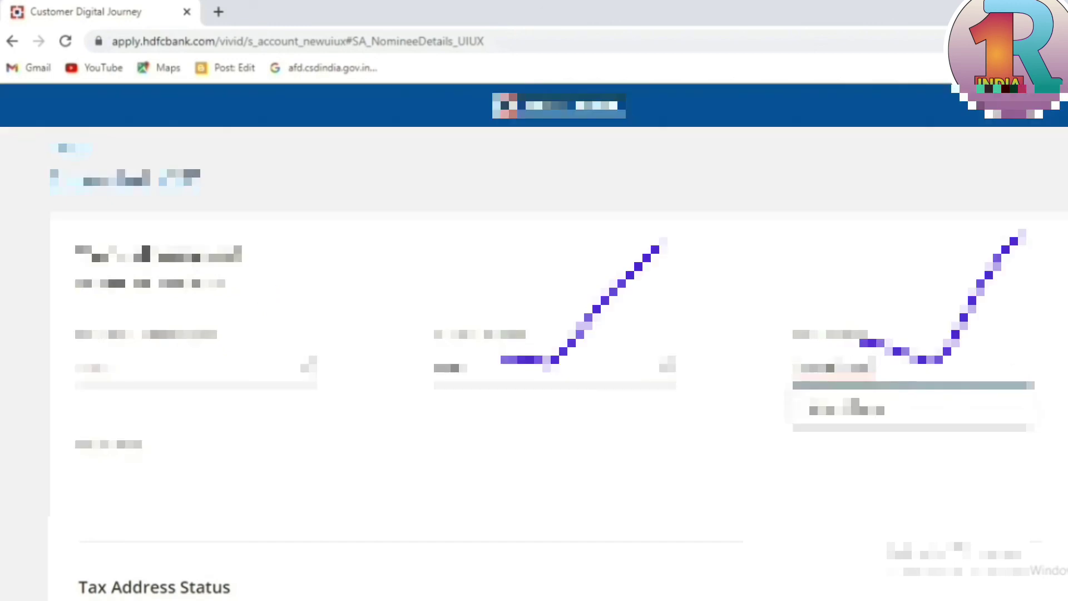
Step: Choose the State of Birth, then accept the Video KYC consent and agree to continue
{"action": "left_click", "coordinate": [846, 410]}
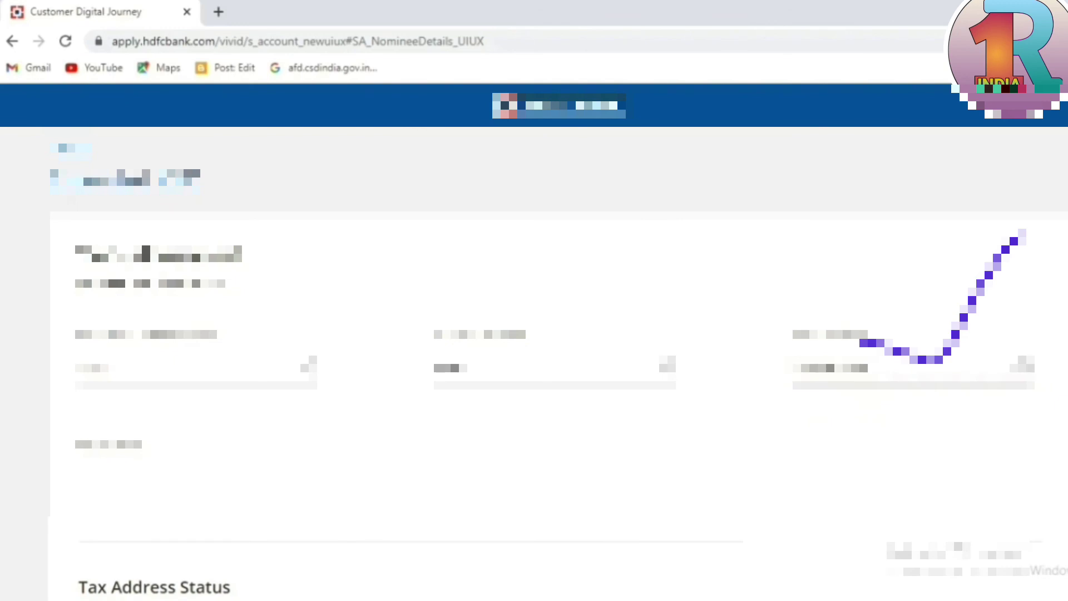
{"action": "scroll", "coordinate": [534, 361], "scroll_direction": "down", "scroll_amount": 4}
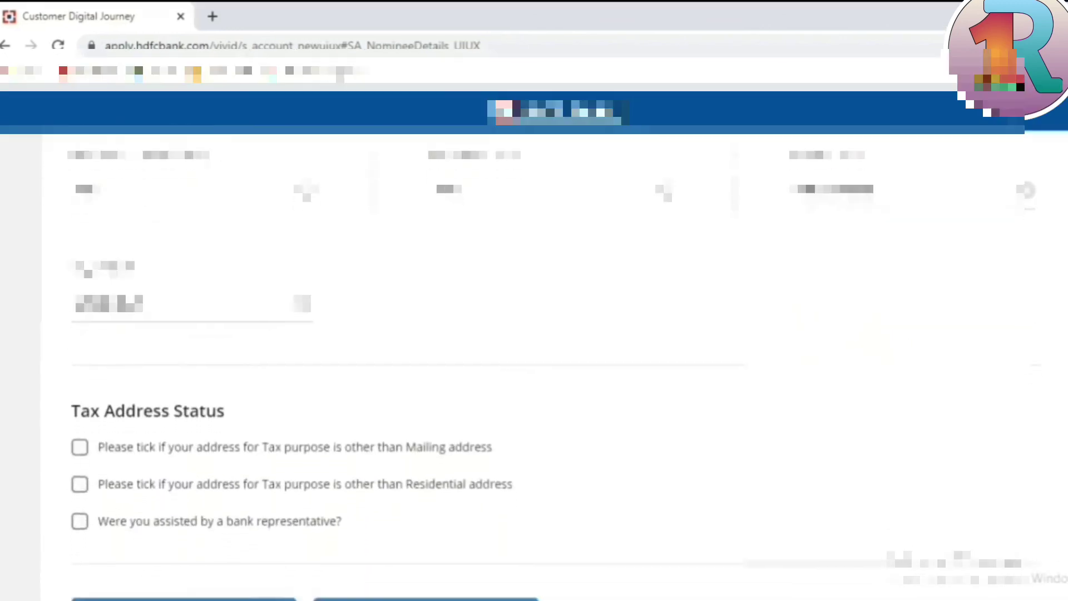
{"action": "scroll", "coordinate": [534, 362], "scroll_direction": "down", "scroll_amount": 1}
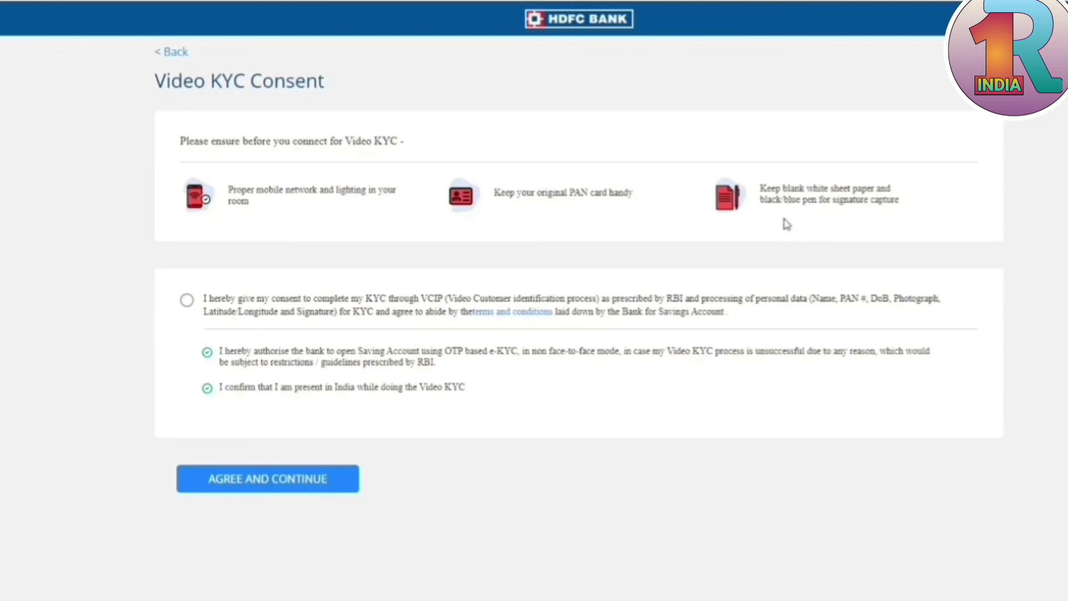
{"action": "left_click", "coordinate": [188, 303]}
{"action": "left_click", "coordinate": [241, 488]}
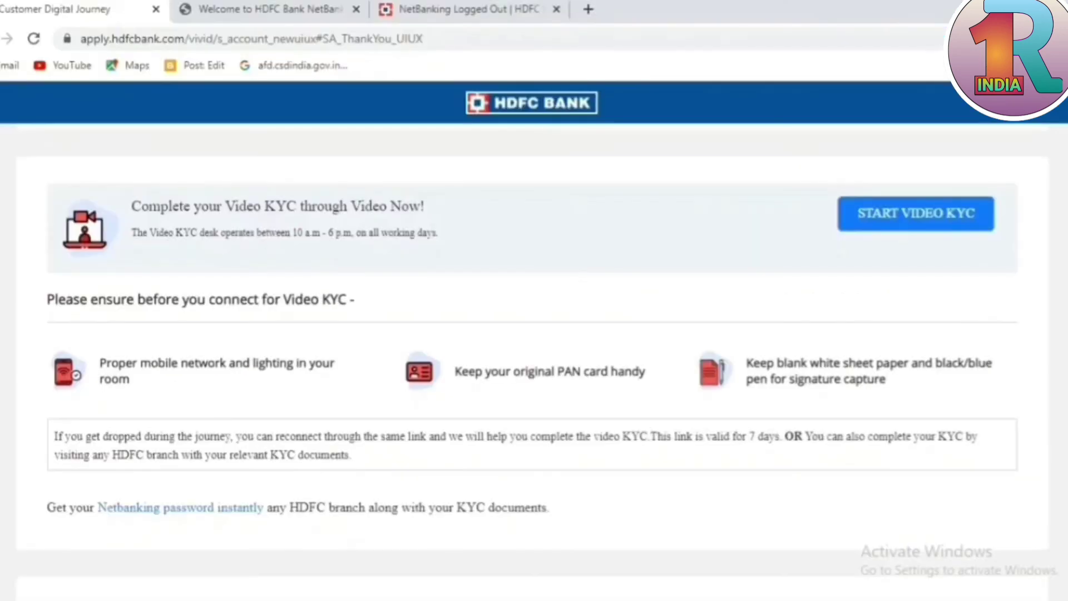